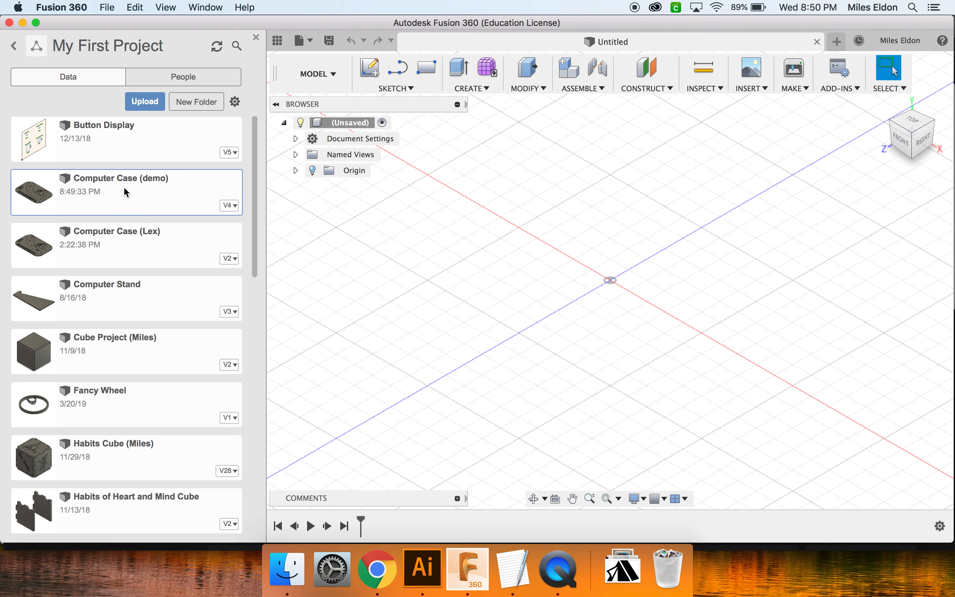
Open the Computer Case (demo) design and activate its Computer Case (Demo) component
double_click(140, 195)
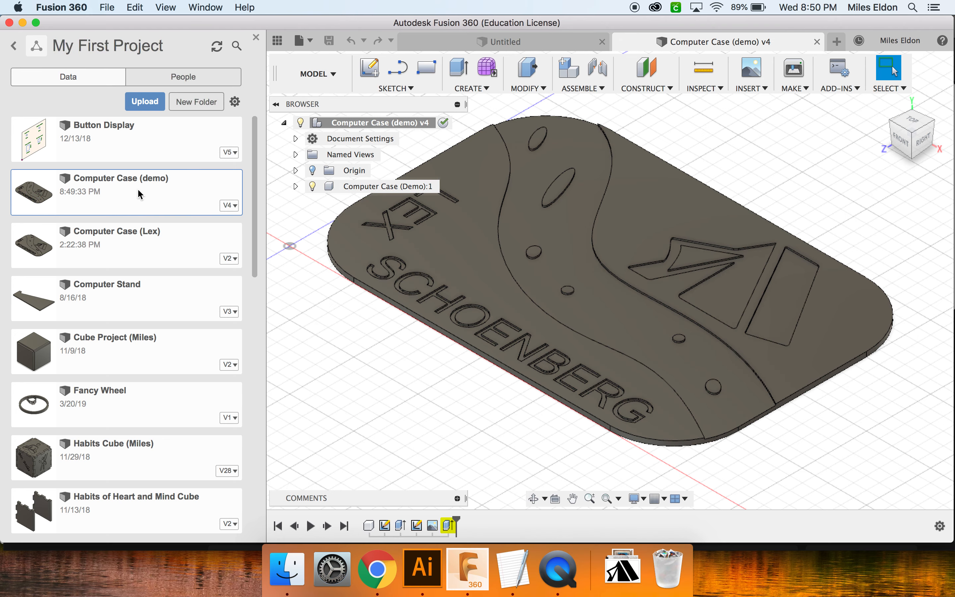
left_click(256, 37)
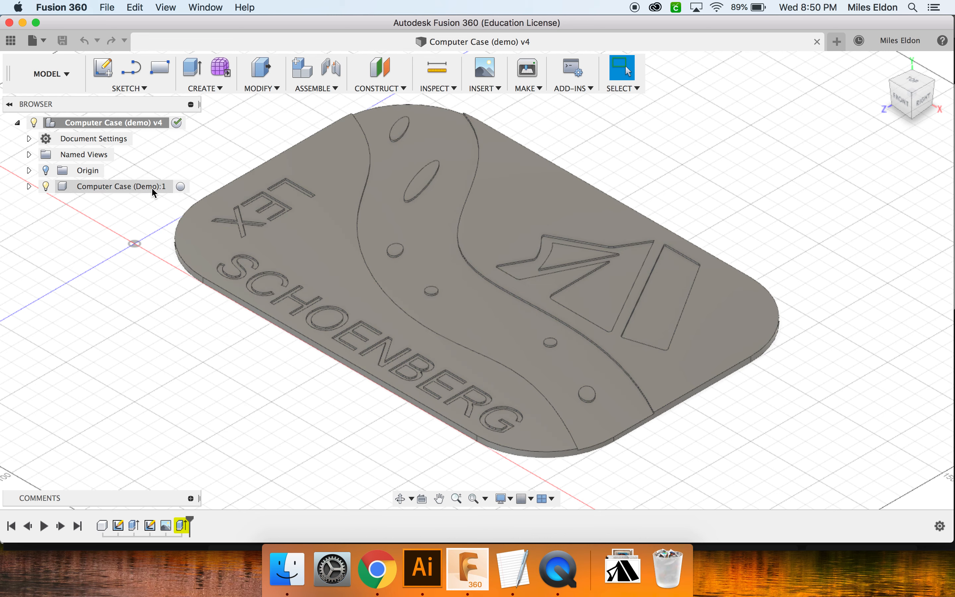
left_click(152, 189)
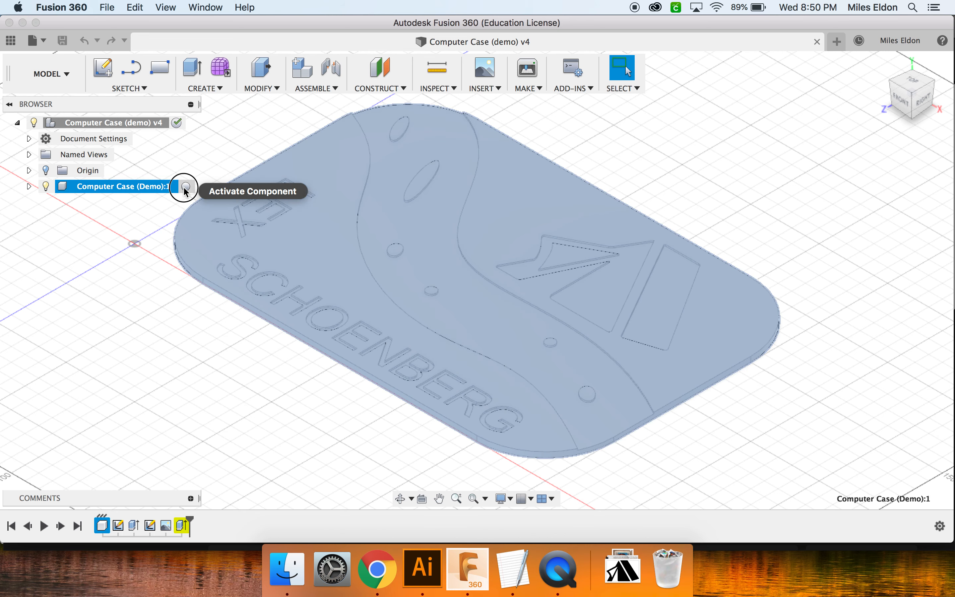
left_click(186, 187)
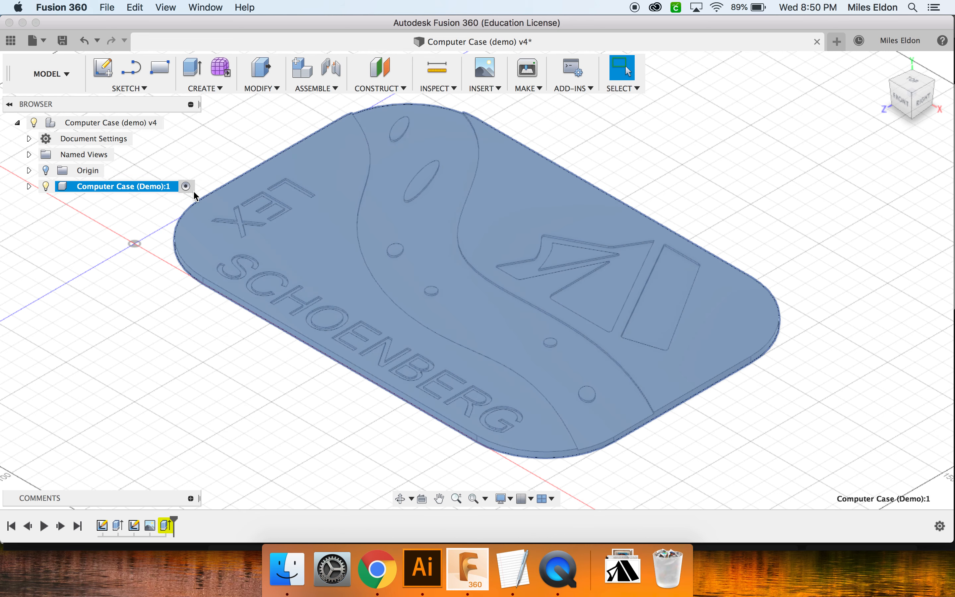
Open Sketch2 of the Computer Case (Demo) component for editing
left_click(29, 186)
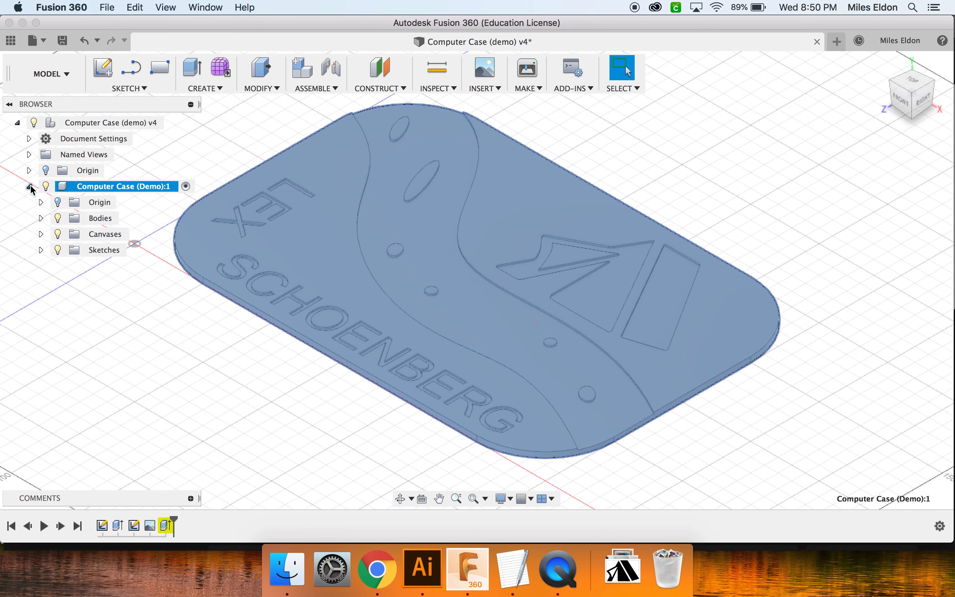
left_click(41, 250)
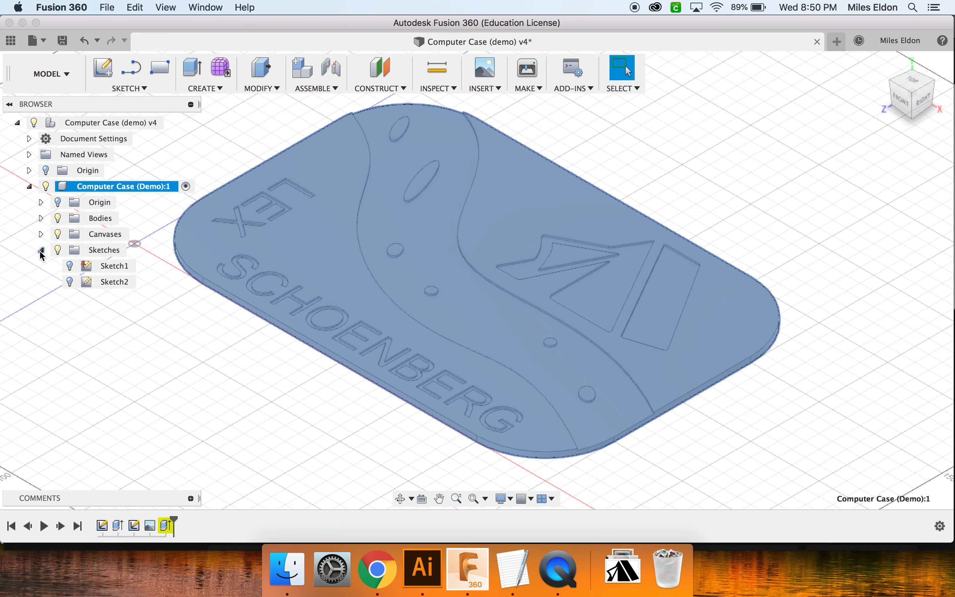
left_click(120, 287)
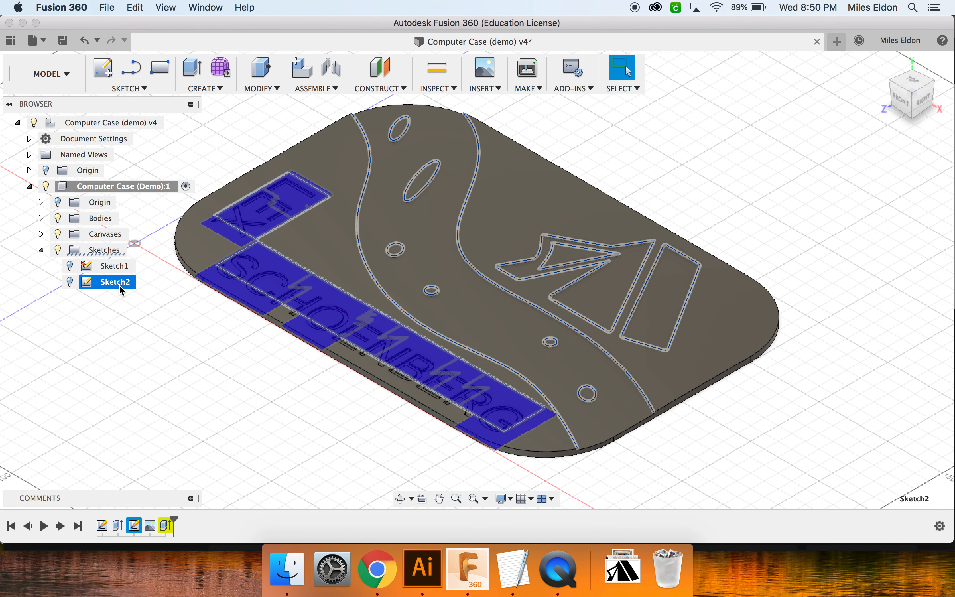
right_click(119, 284)
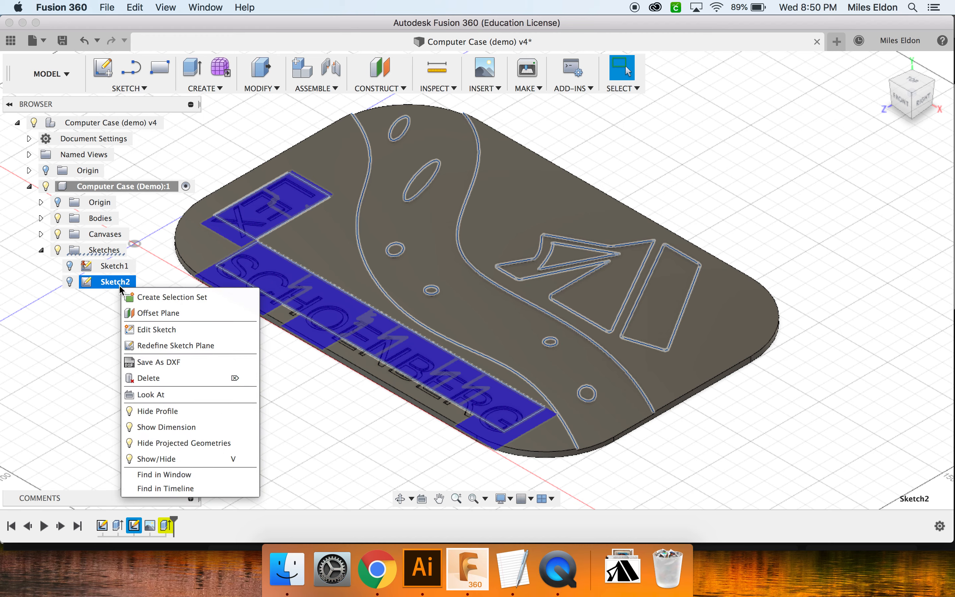
left_click(147, 330)
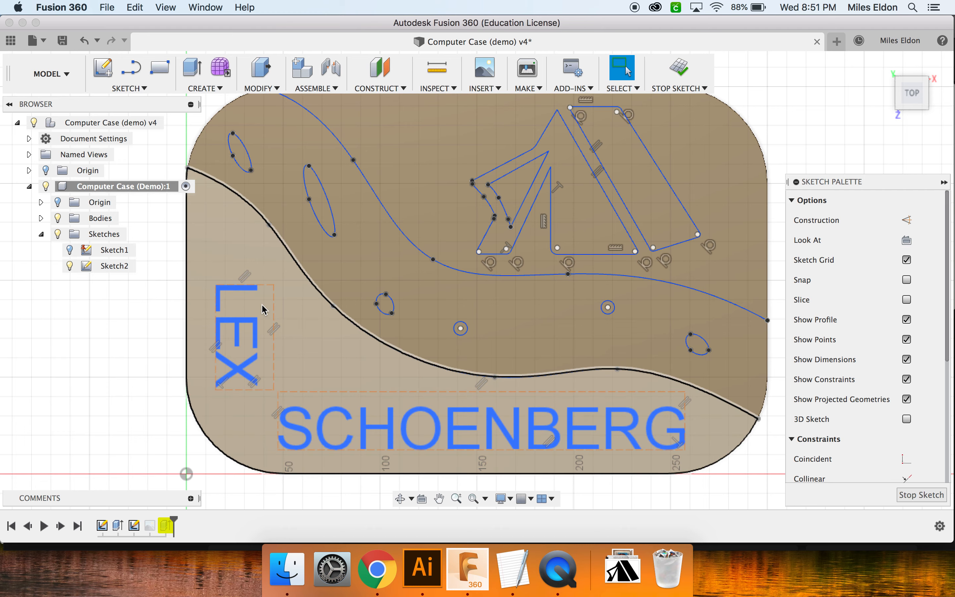
Explode the vertical first-name text and the horizontal surname text into sketch outlines
right_click(256, 329)
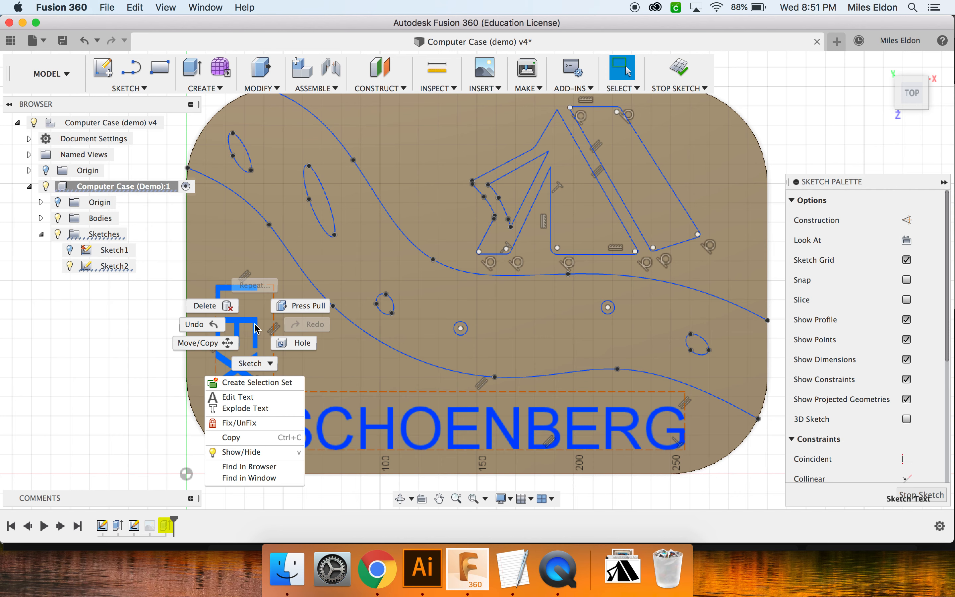
left_click(267, 413)
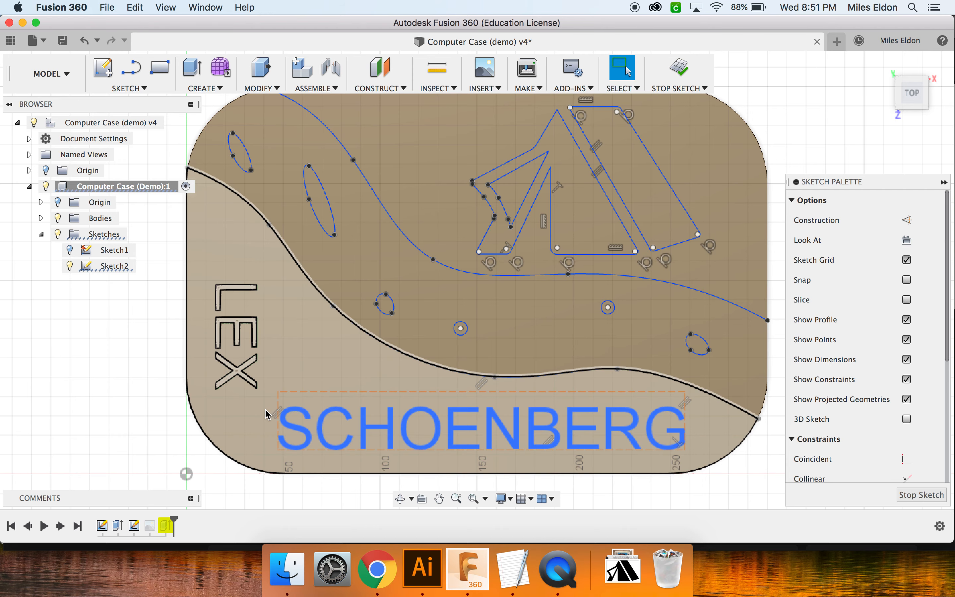
left_click(332, 367)
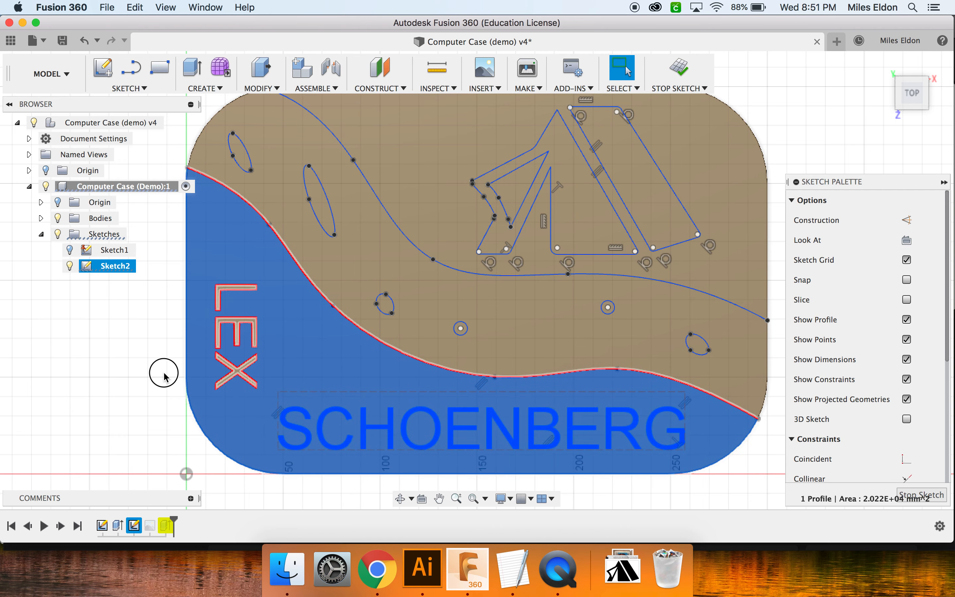
left_click(164, 375)
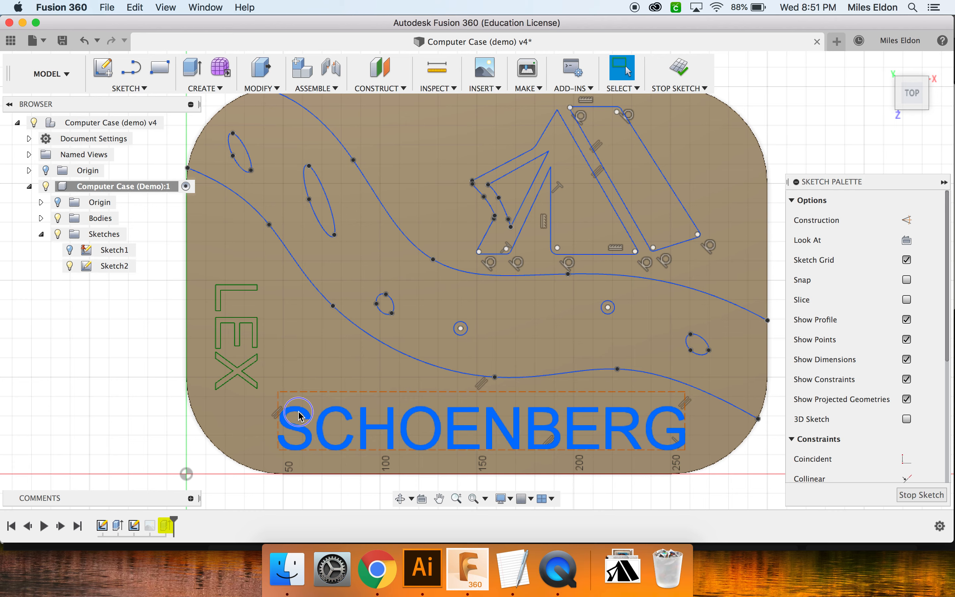
right_click(299, 415)
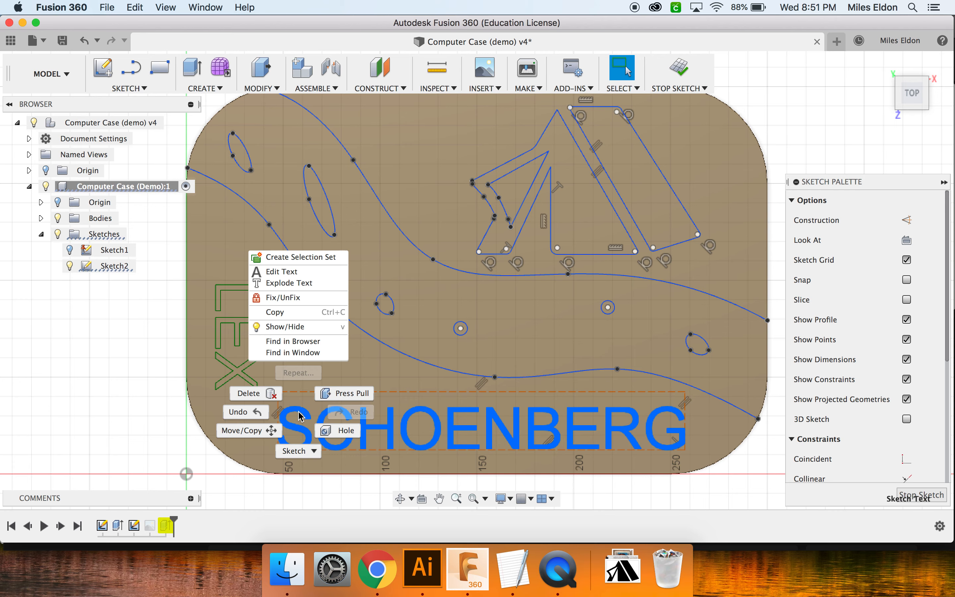
left_click(295, 284)
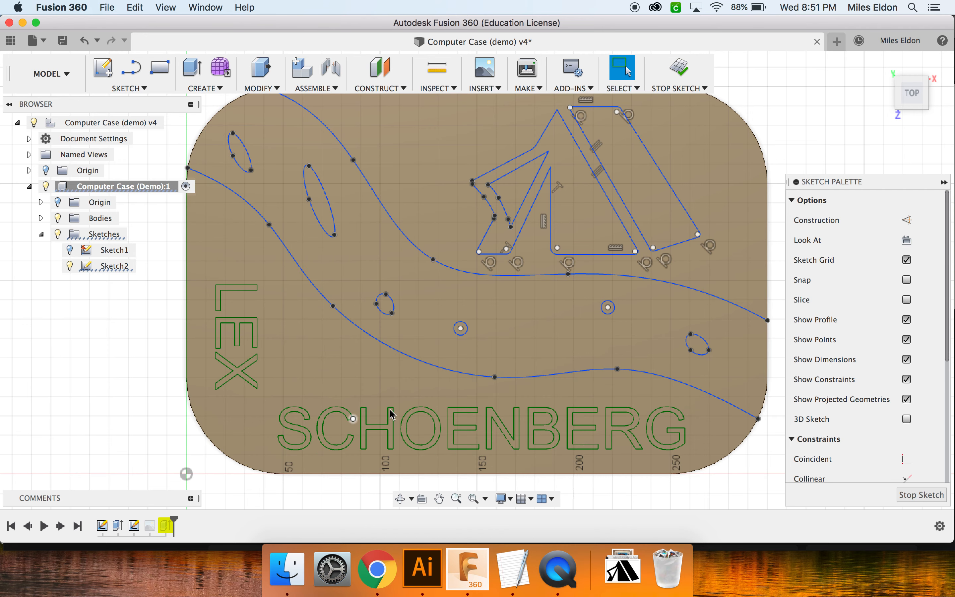
Finish editing the sketch and save the design as a new version
left_click(684, 74)
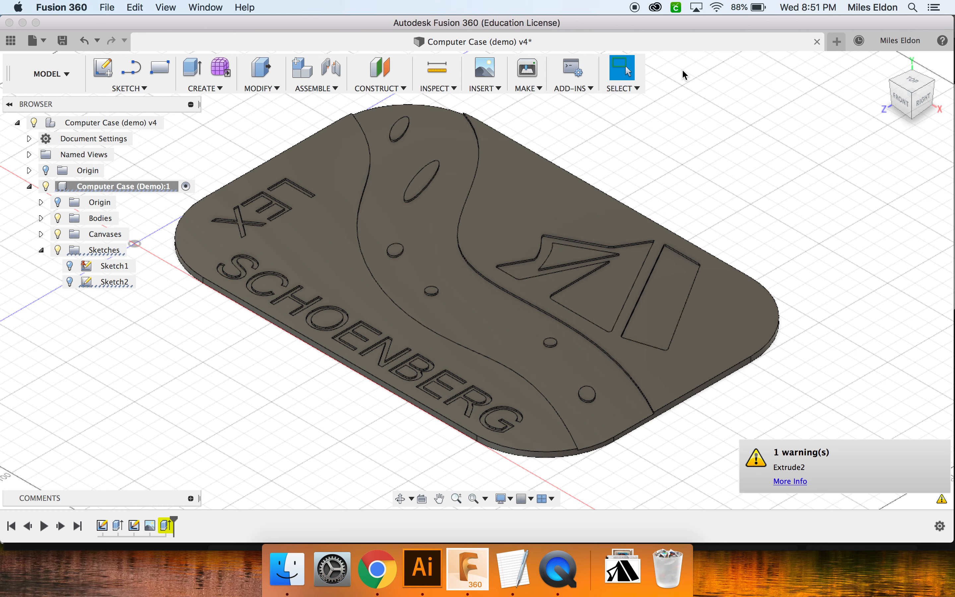
left_click(62, 40)
left_click(468, 284)
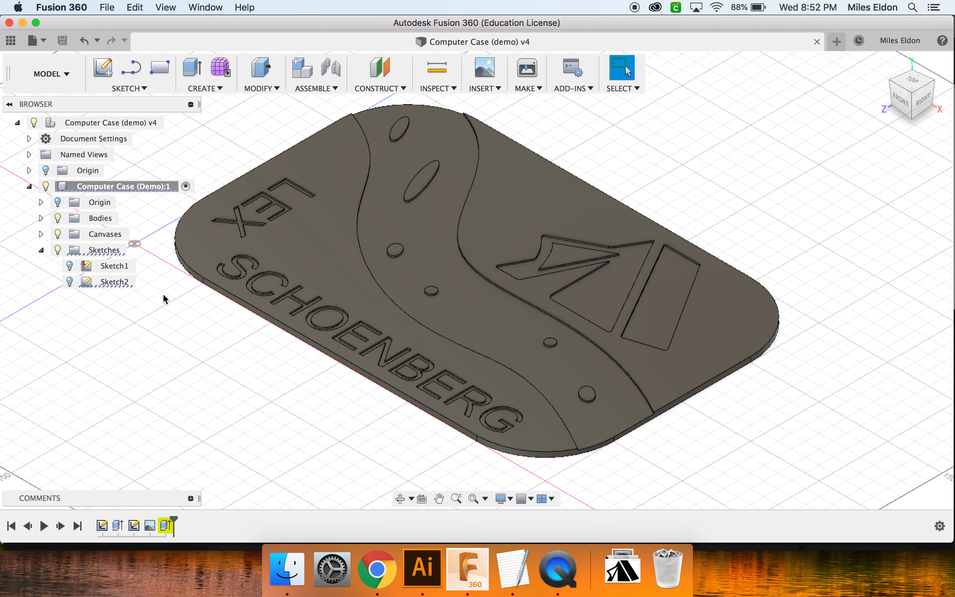
Export Sketch2 as a DXF named miles_demo_case in the case-project folder, replacing the existing file
left_click(123, 282)
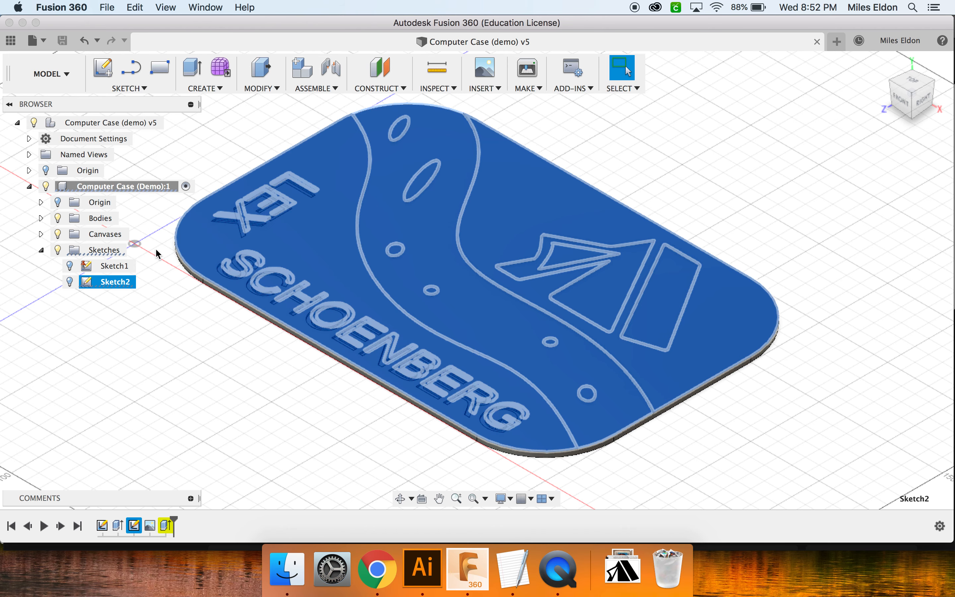
right_click(124, 282)
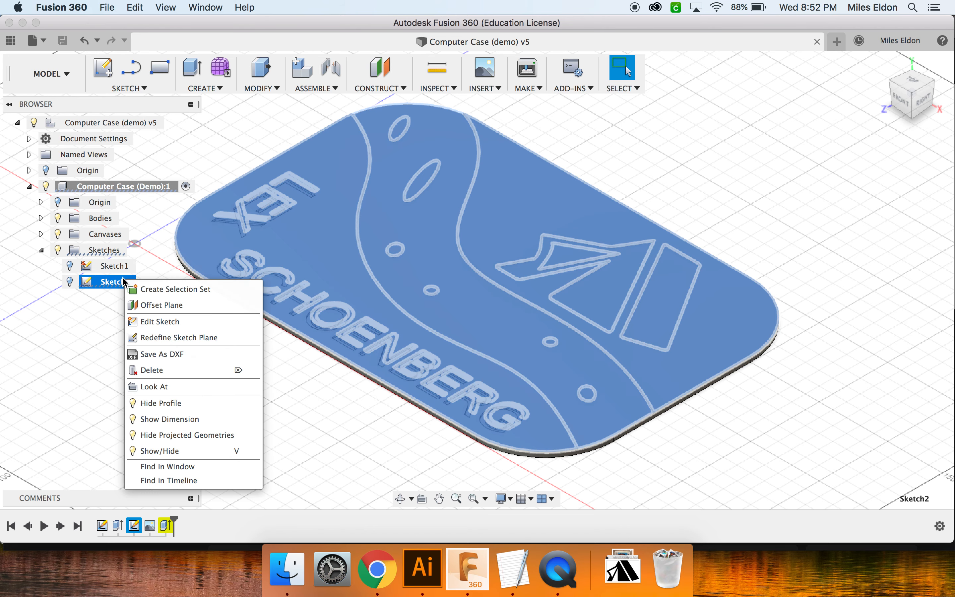
left_click(181, 354)
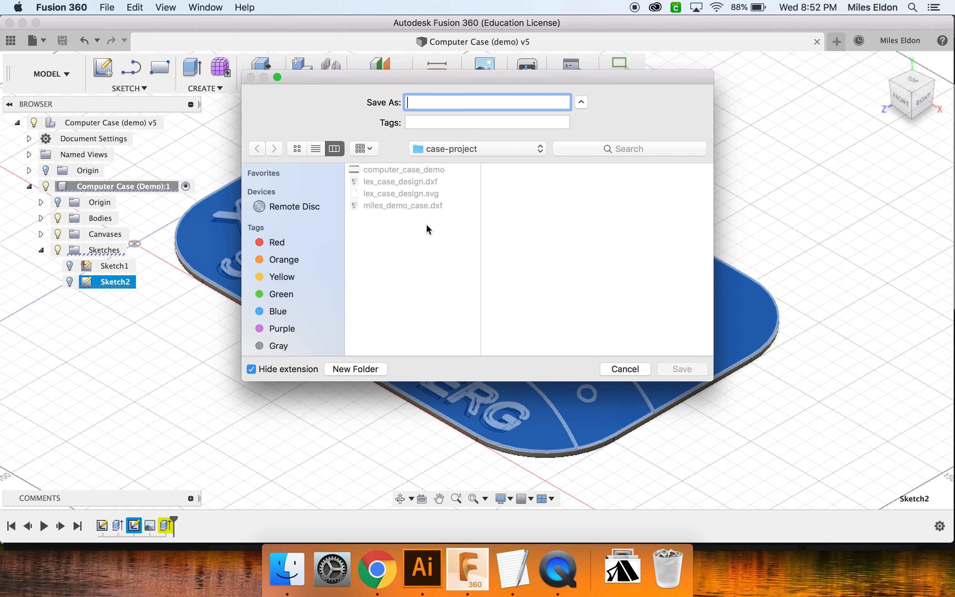
type("m")
key("BackSpace")
type("mil")
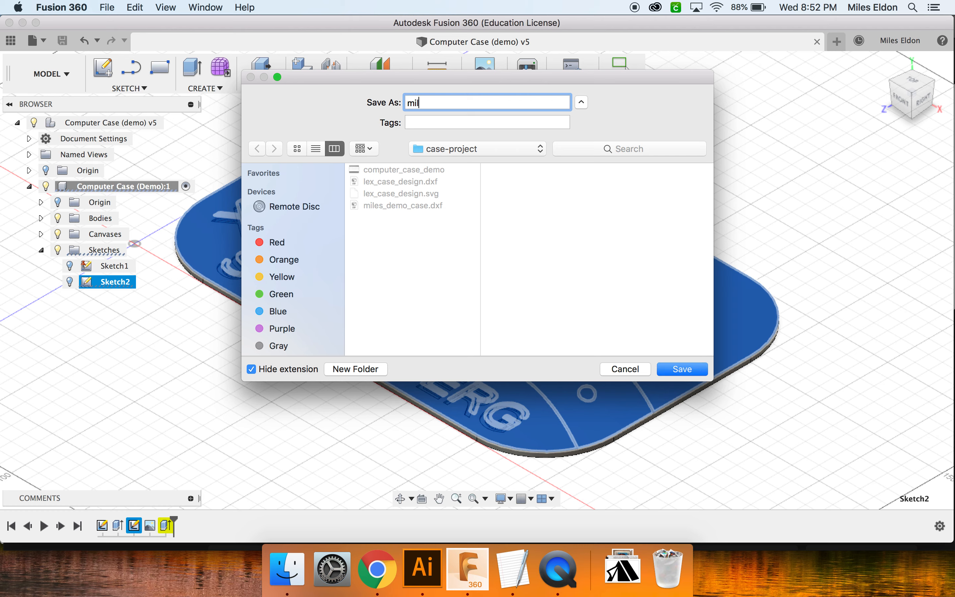
type("es_demo_case")
left_click_drag(428, 103, 402, 105)
left_click(670, 368)
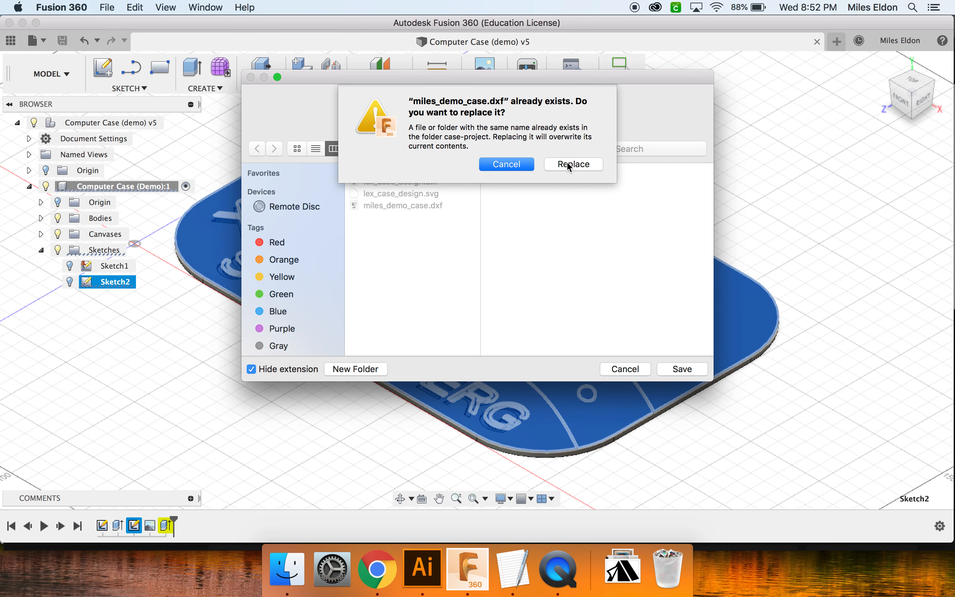
left_click(569, 165)
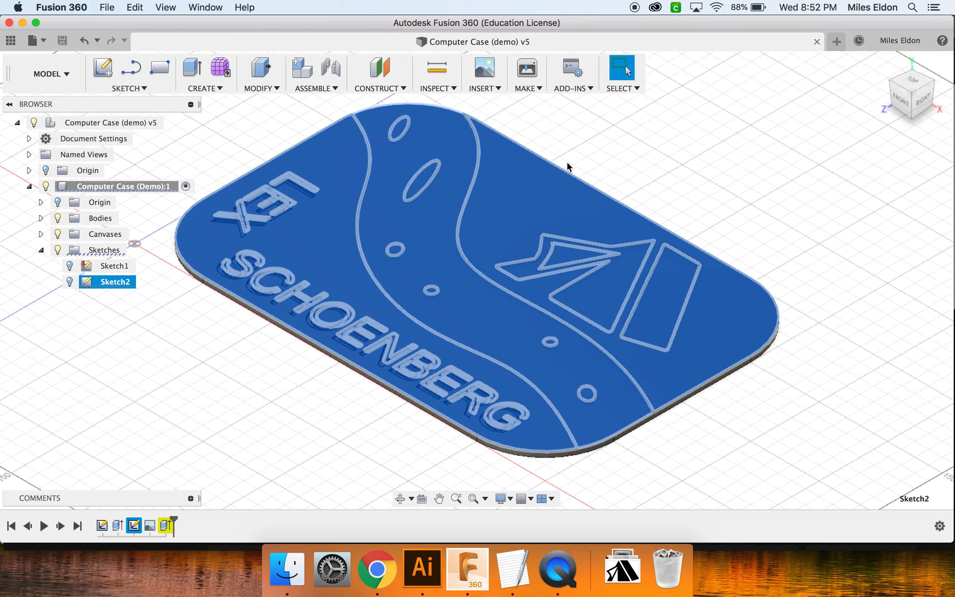
left_click(224, 145)
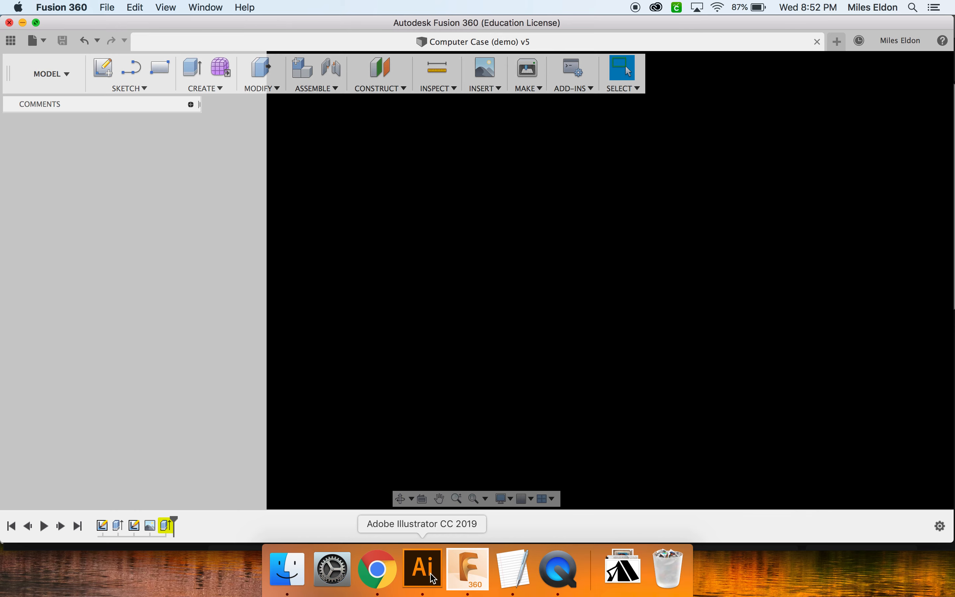
Switch to Adobe Illustrator and open miles_demo_case.dxf from the case-project folder
left_click(433, 578)
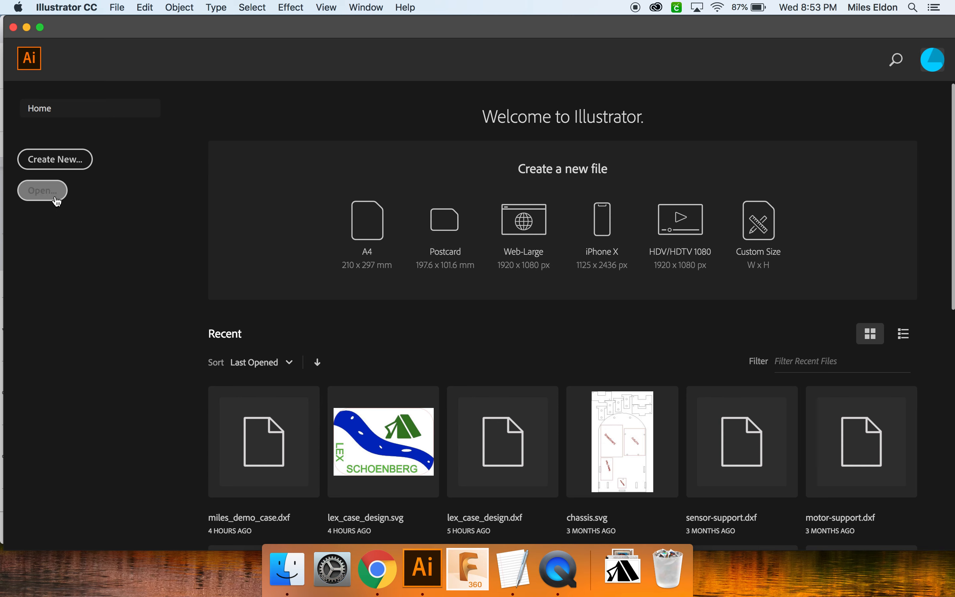
left_click(42, 191)
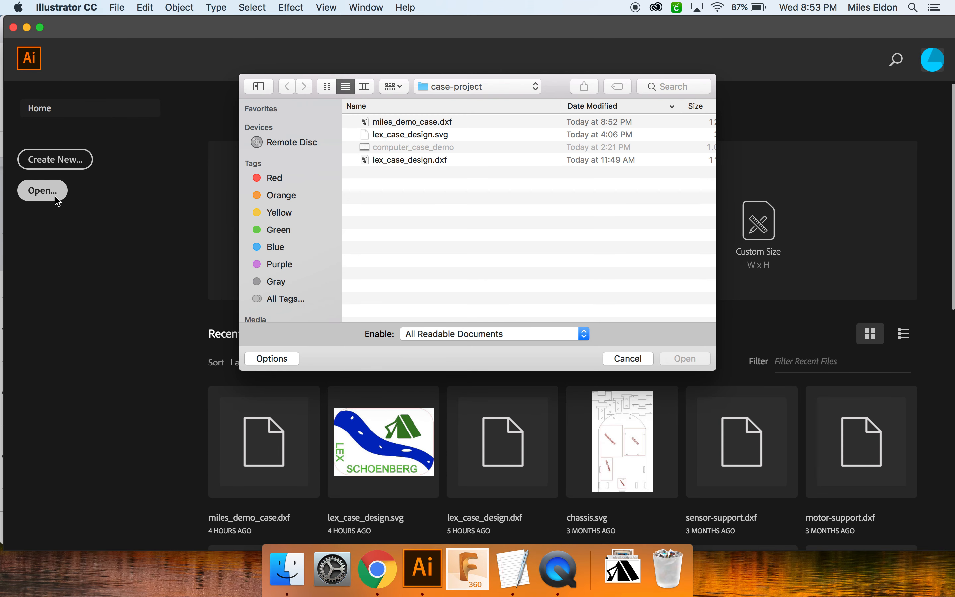
double_click(414, 122)
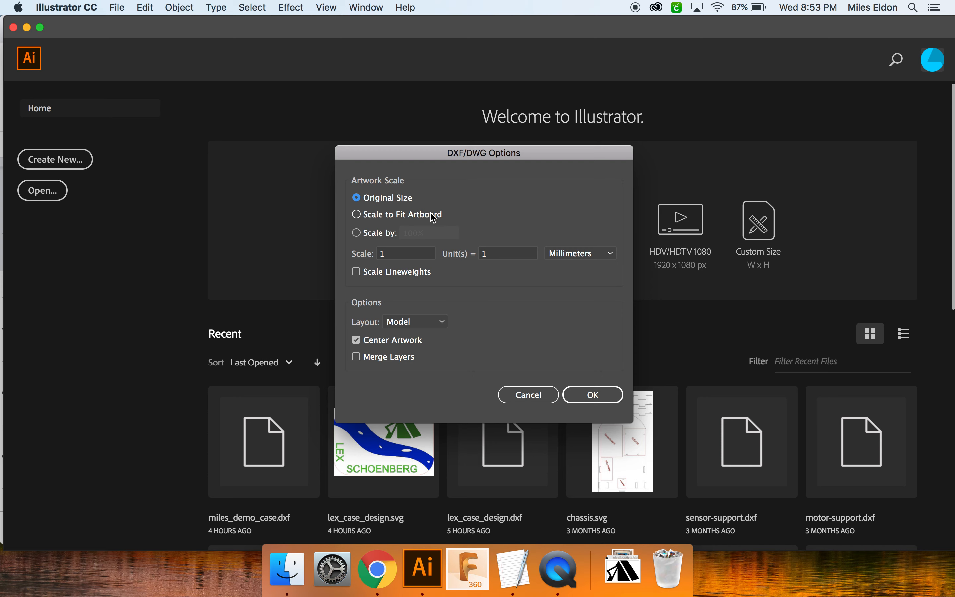
Import the DXF artwork at original size with a scale of 1 unit to 1 millimetre
left_click(395, 253)
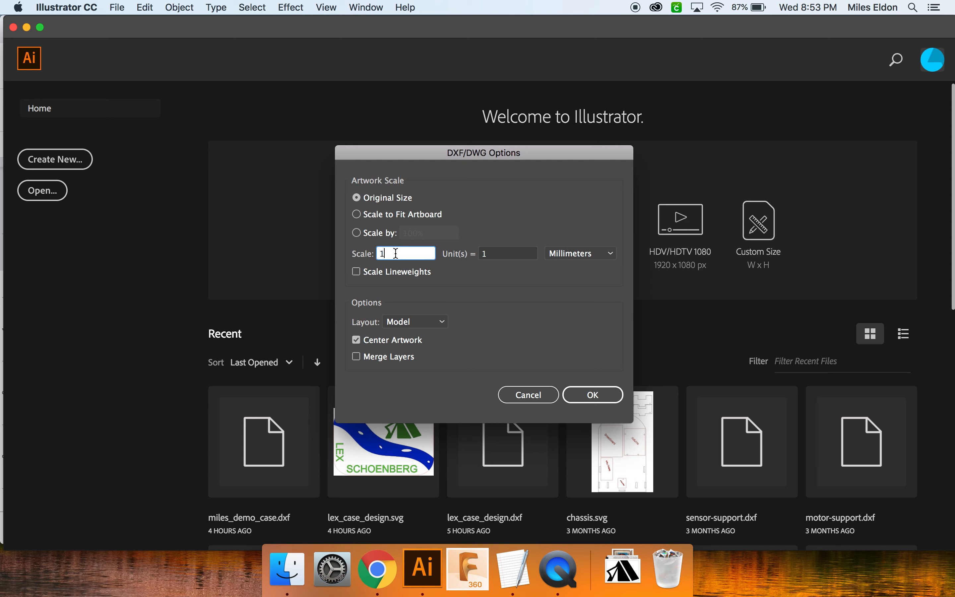
left_click(485, 253)
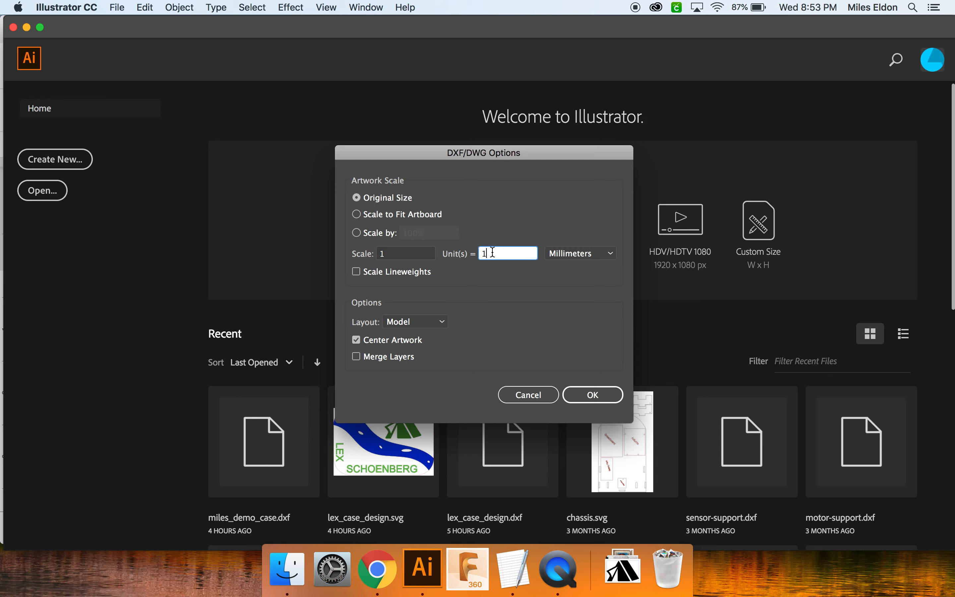
left_click(574, 253)
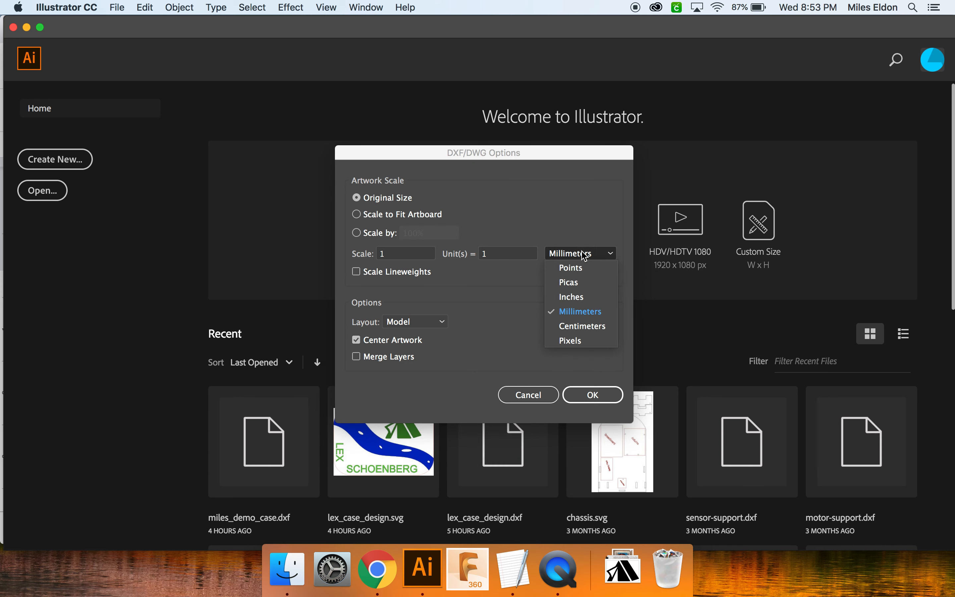
left_click(591, 232)
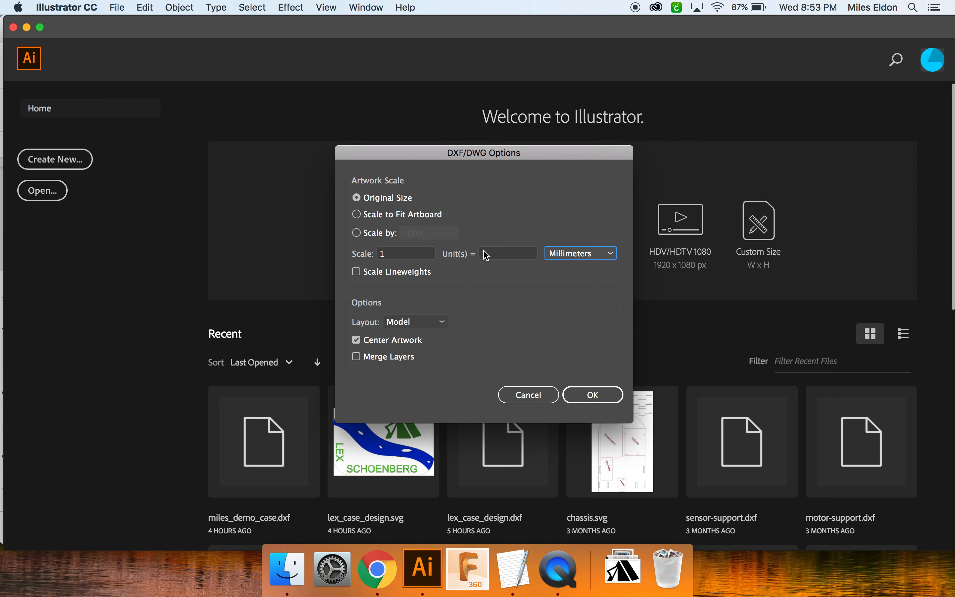
left_click(593, 394)
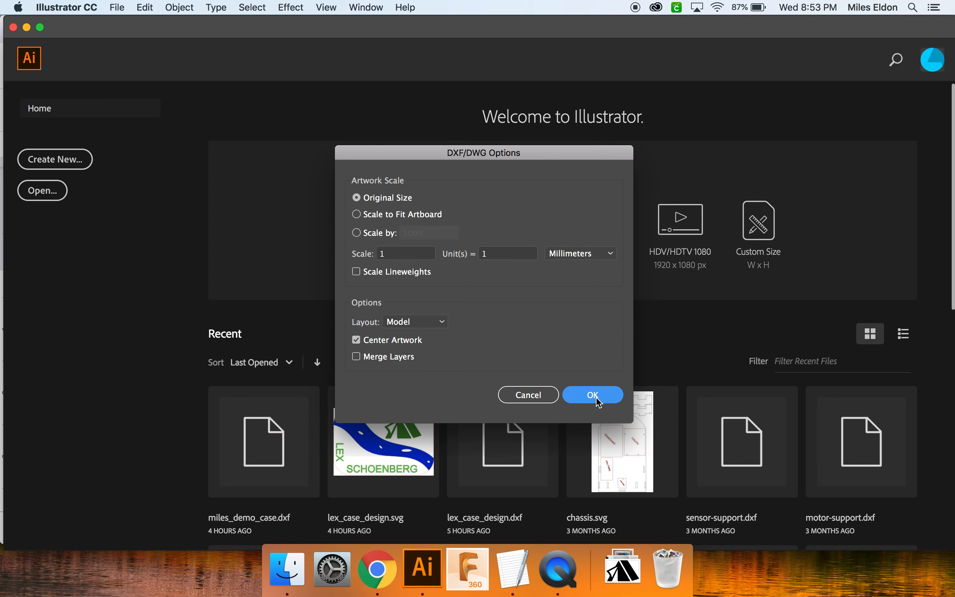
scroll(638, 356, "right", 3)
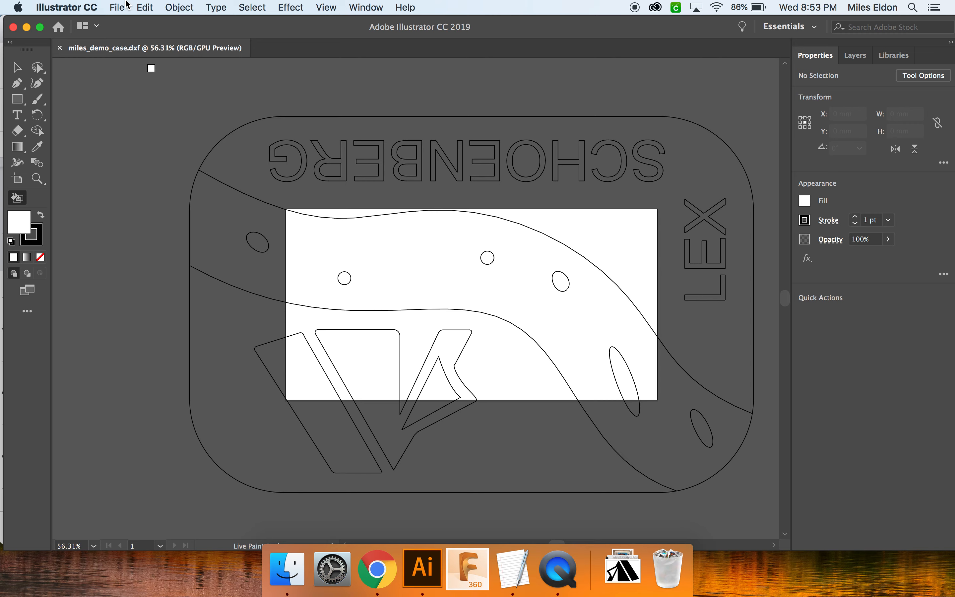
Edit the artboard in the document setup, enlarging it to about 316 by 217 mm around the whole case outline, and delete the stray second artboard
left_click(117, 8)
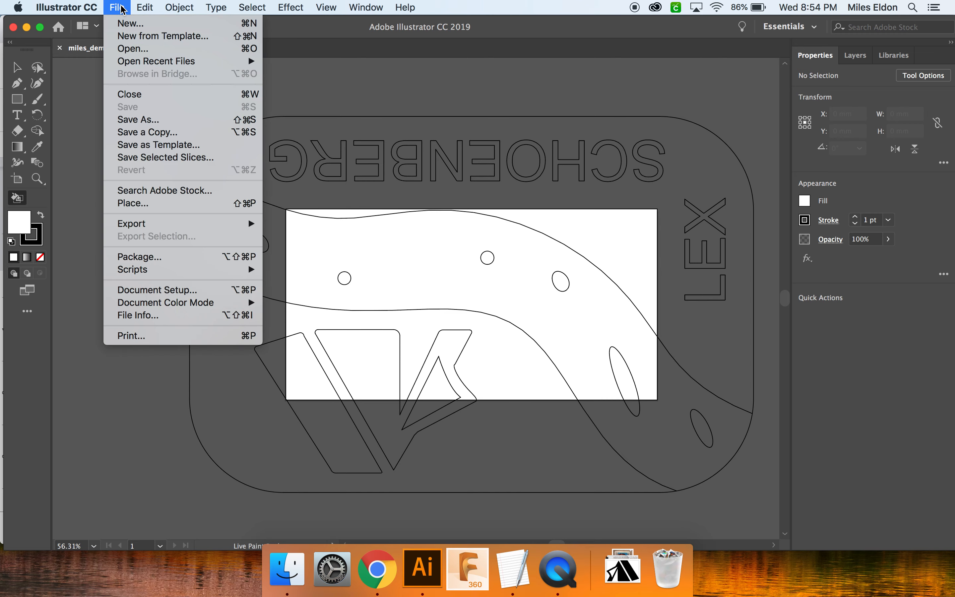
left_click(166, 291)
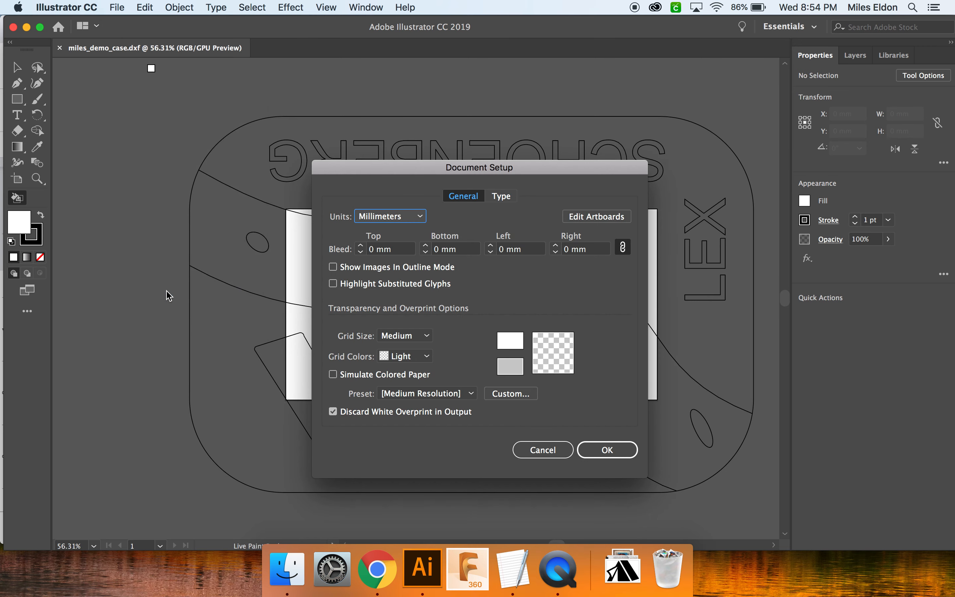
left_click(585, 222)
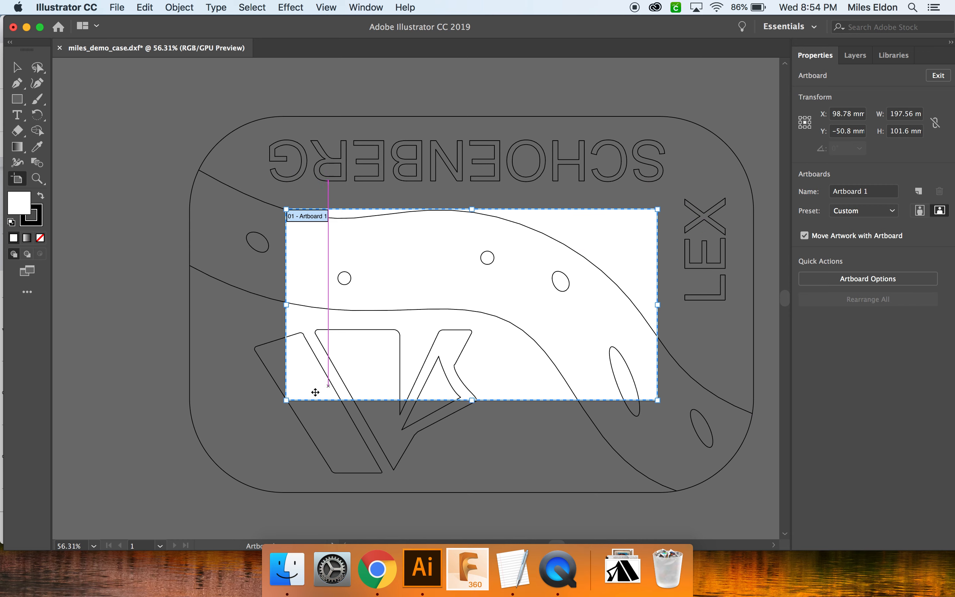
left_click_drag(286, 209, 172, 102)
left_click_drag(664, 409, 766, 503)
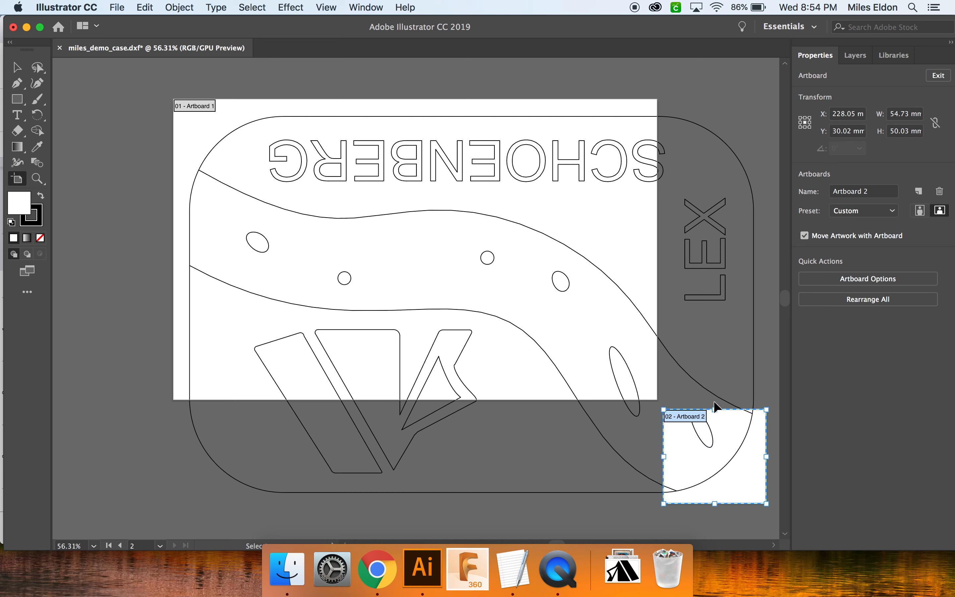
key("Delete")
left_click_drag(658, 400, 768, 509)
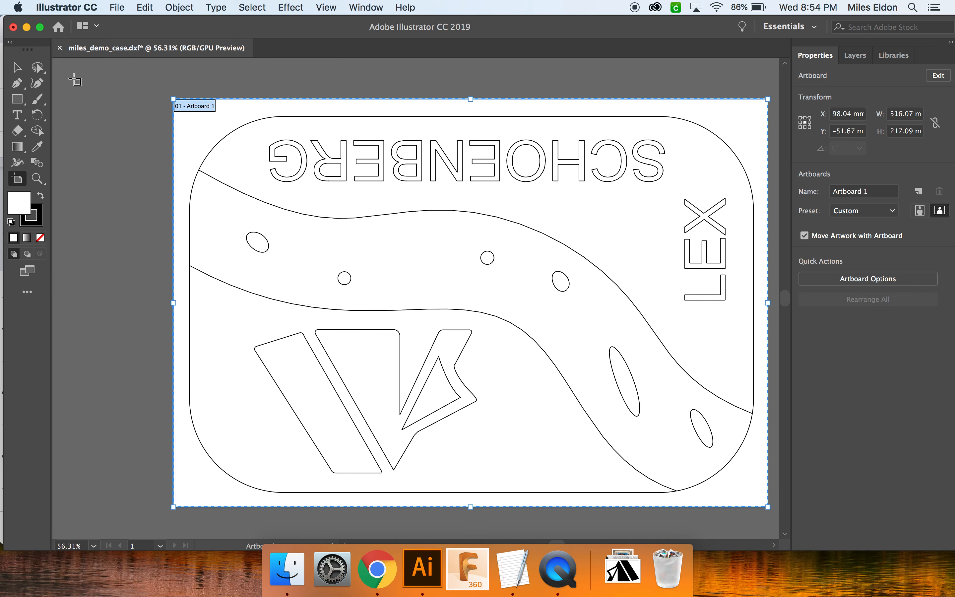
left_click(21, 71)
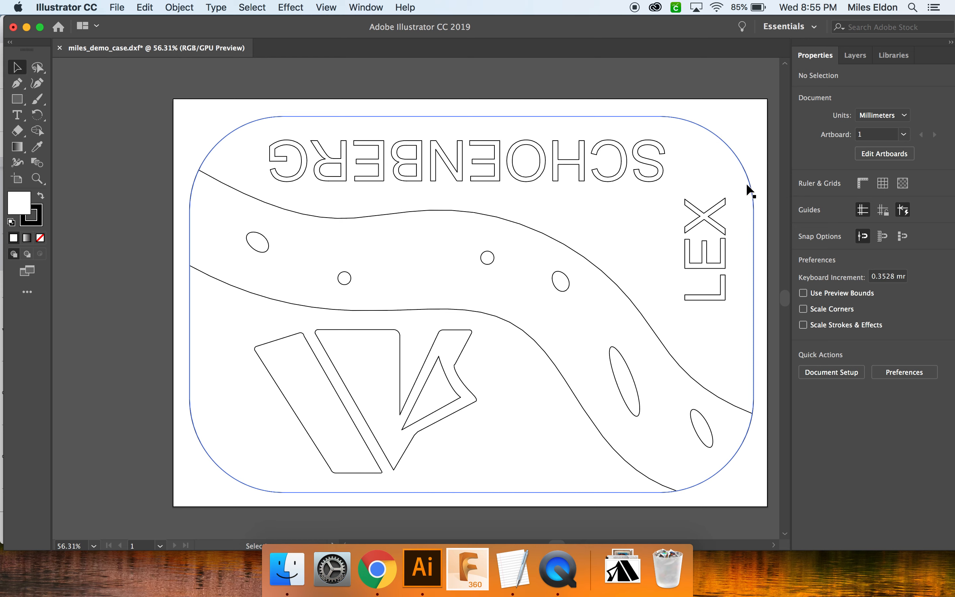
Set the stroke of the rounded outer case outline to the RGB red F43700
left_click(753, 212)
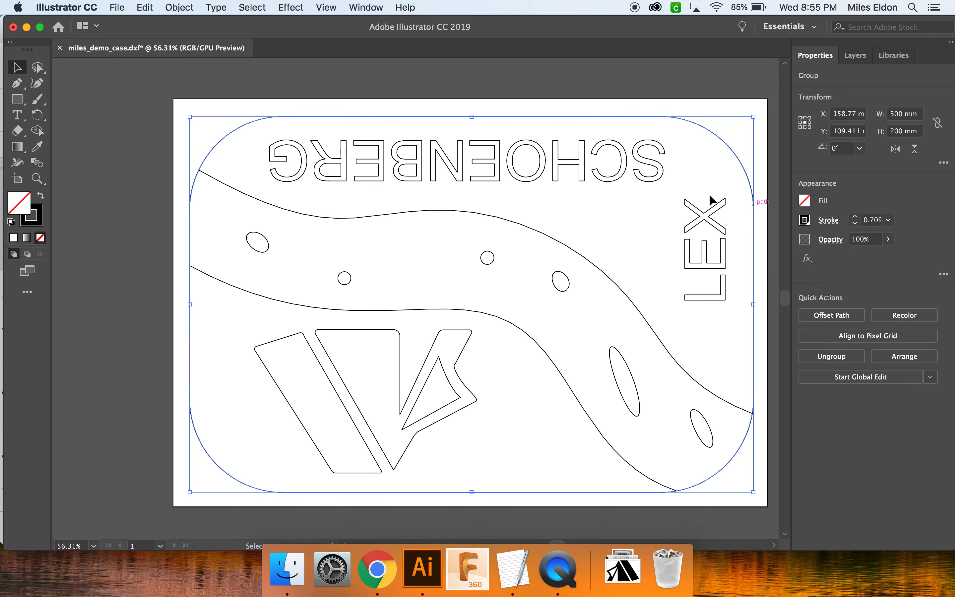
left_click(807, 224)
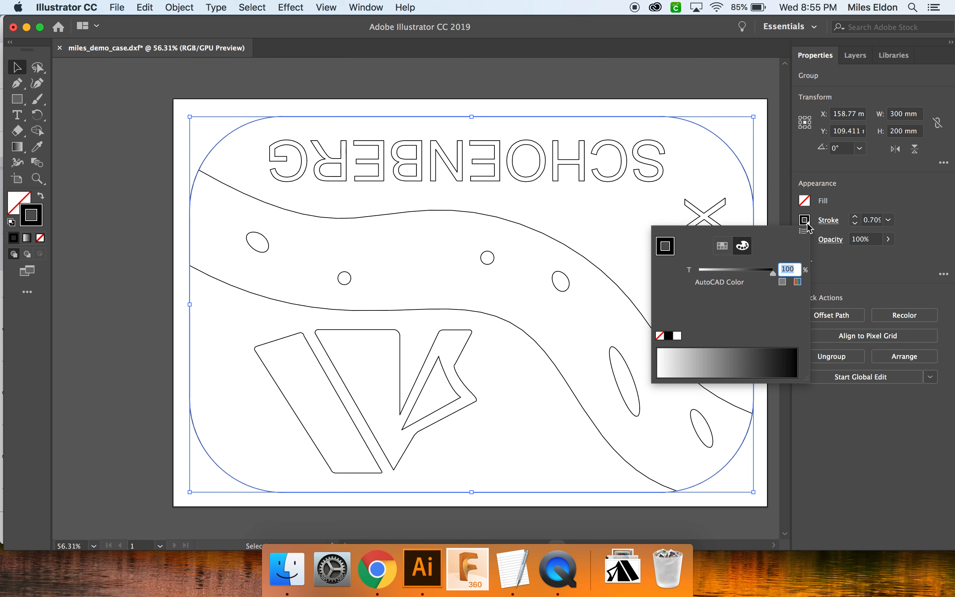
left_click(797, 282)
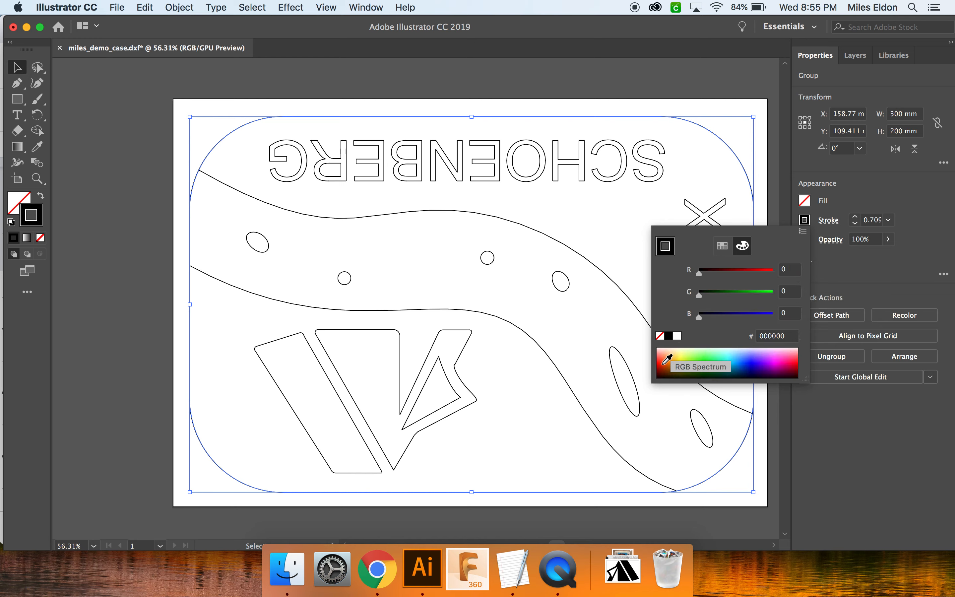
left_click(664, 363)
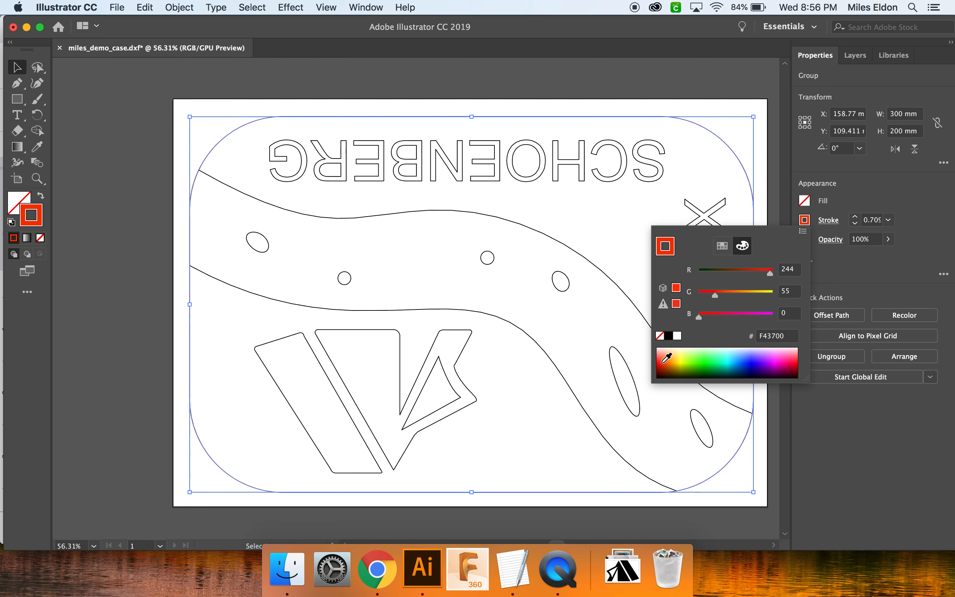
key("Escape")
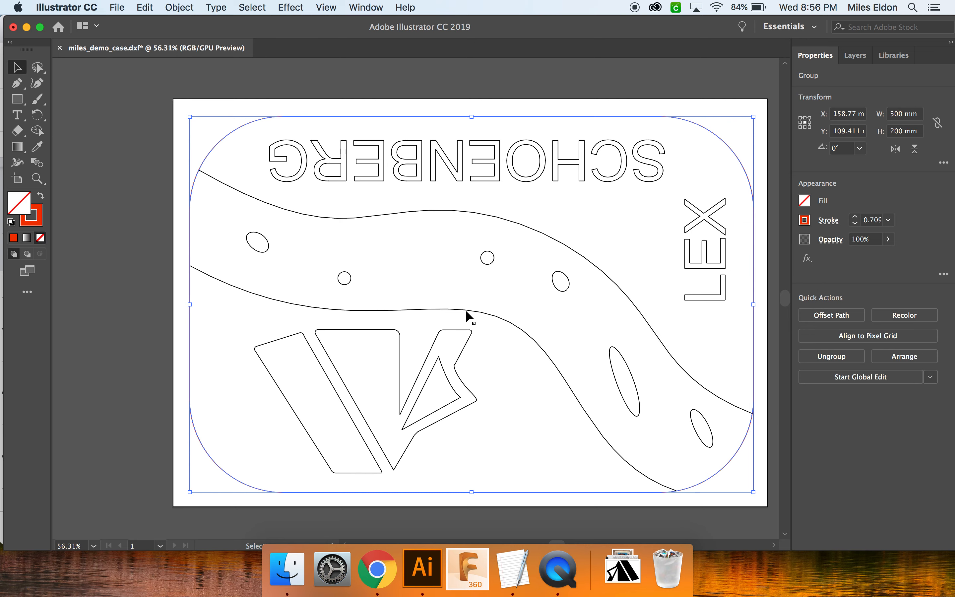
left_click(128, 269)
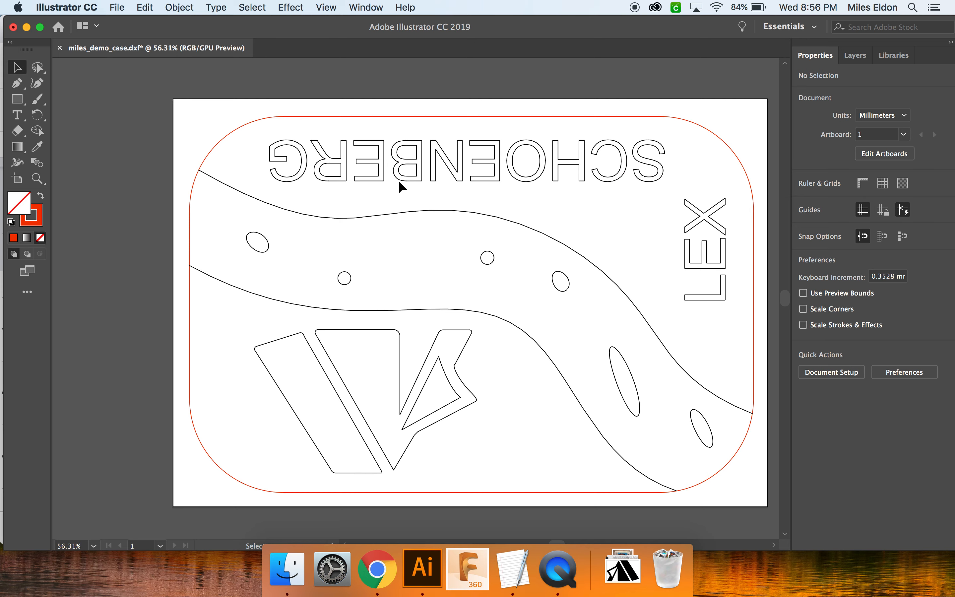
left_click_drag(254, 129, 296, 155)
double_click(18, 68)
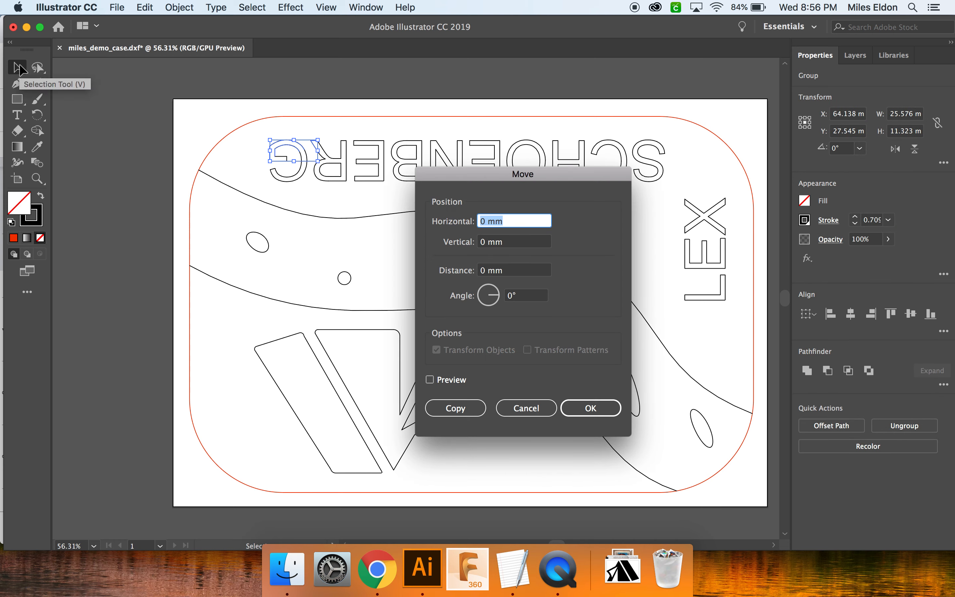
key("Escape")
left_click(233, 152)
Select all letters of the long horizontal name along the case's upper edge and set their stroke to an RGB magenta
left_click(20, 71)
left_click_drag(255, 133, 672, 190)
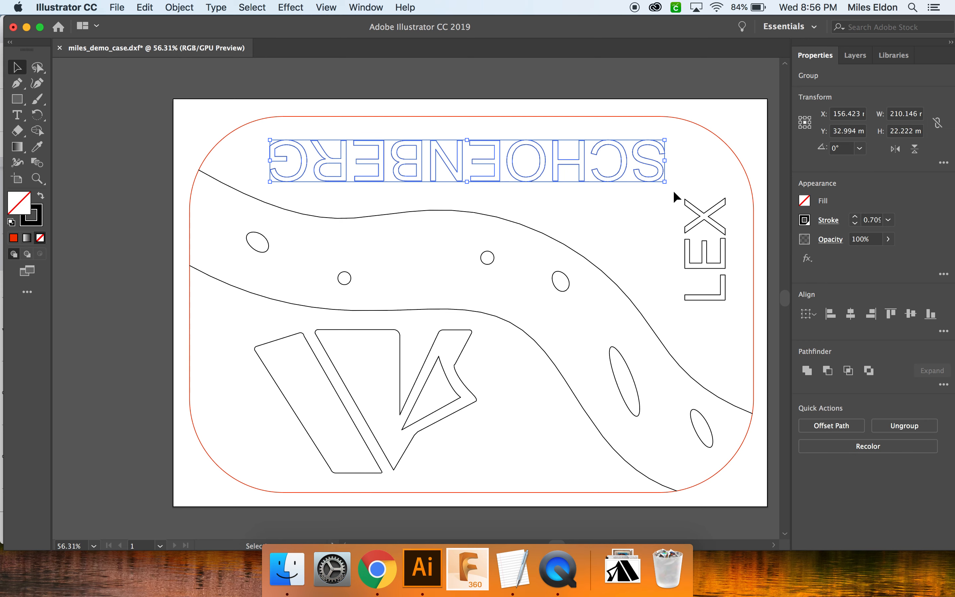
left_click(805, 220)
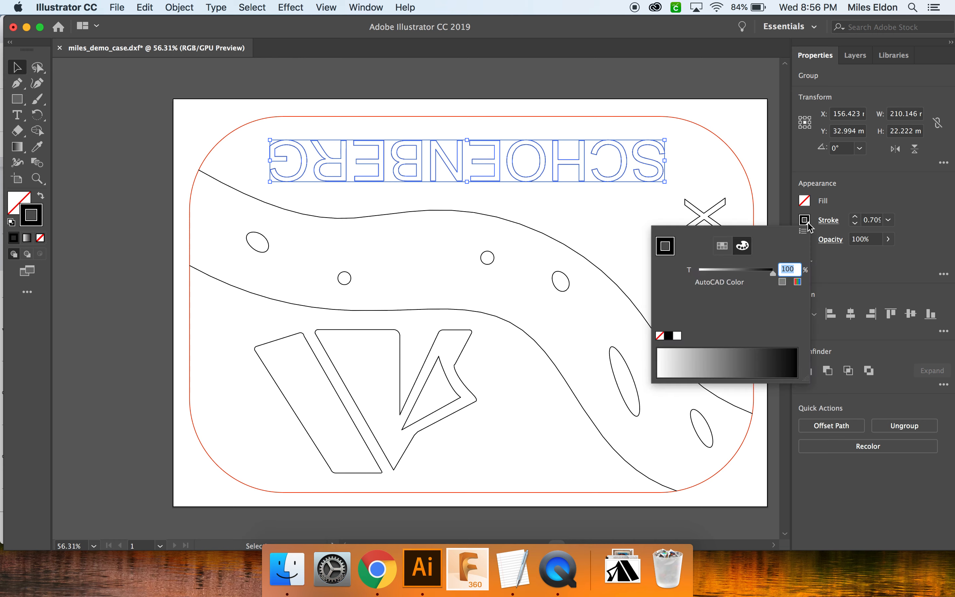
left_click(798, 282)
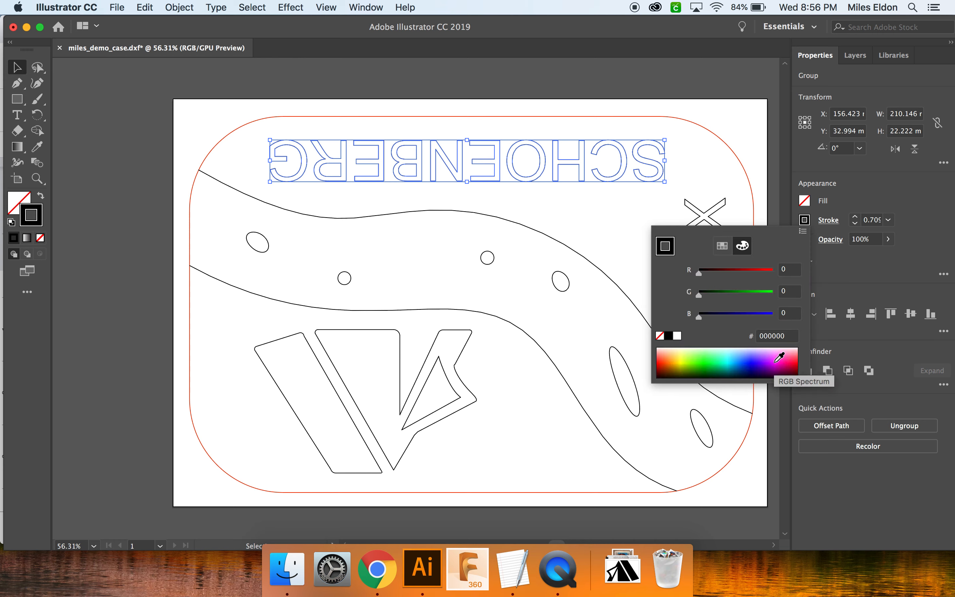
left_click(780, 357)
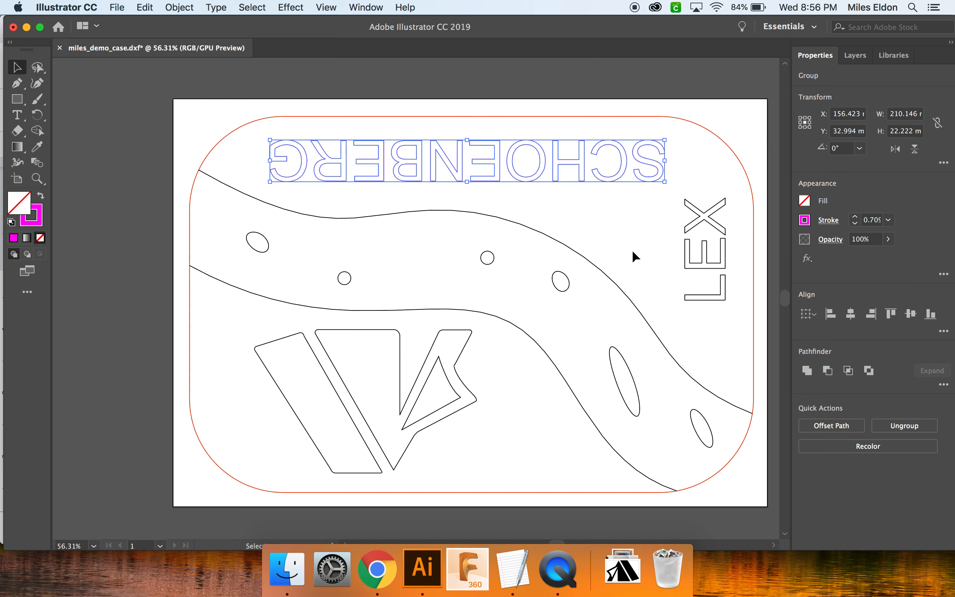
left_click(744, 137)
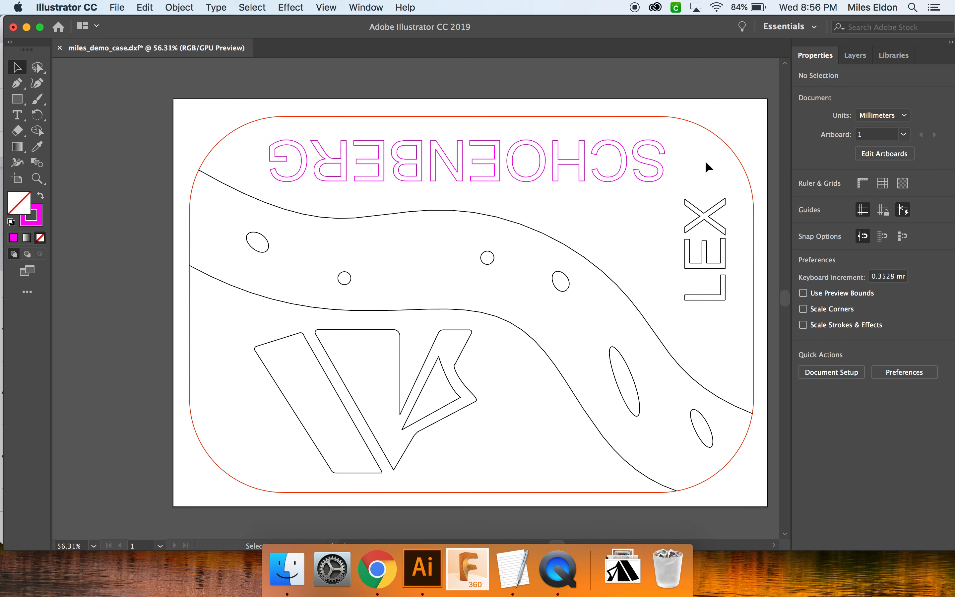
Select the three letters of the short vertical name in the case's upper right area and give them a magenta stroke
mouse_move(676, 188)
left_mouse_down()
mouse_move(739, 299)
mouse_move(738, 316)
left_mouse_up()
left_click(805, 221)
left_click(799, 282)
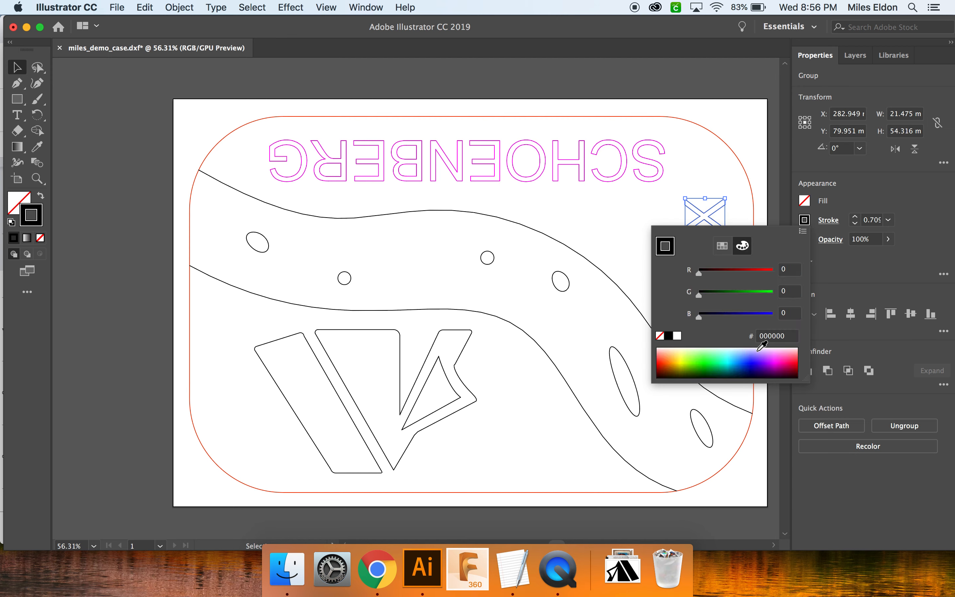
left_click(779, 361)
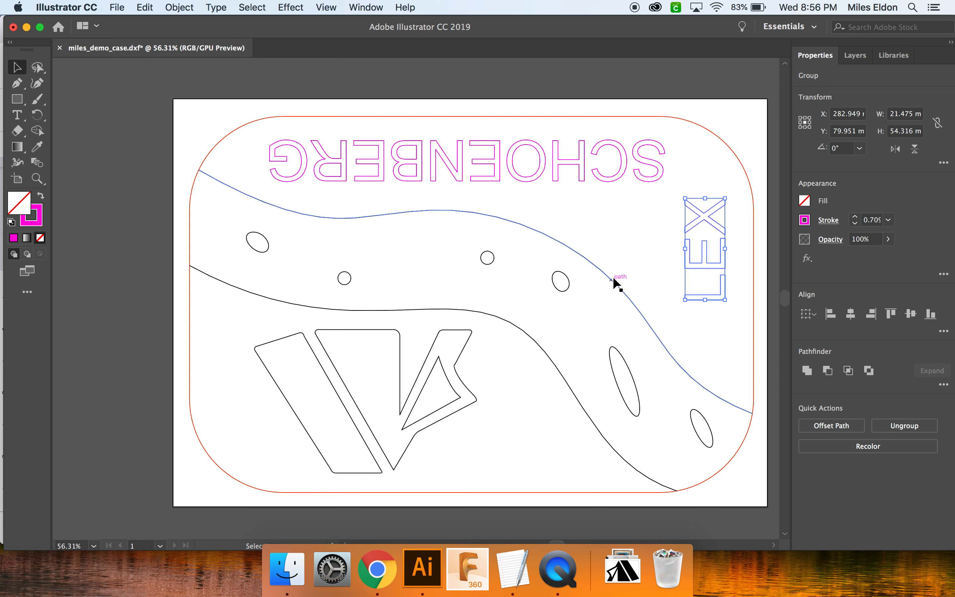
left_click(623, 251)
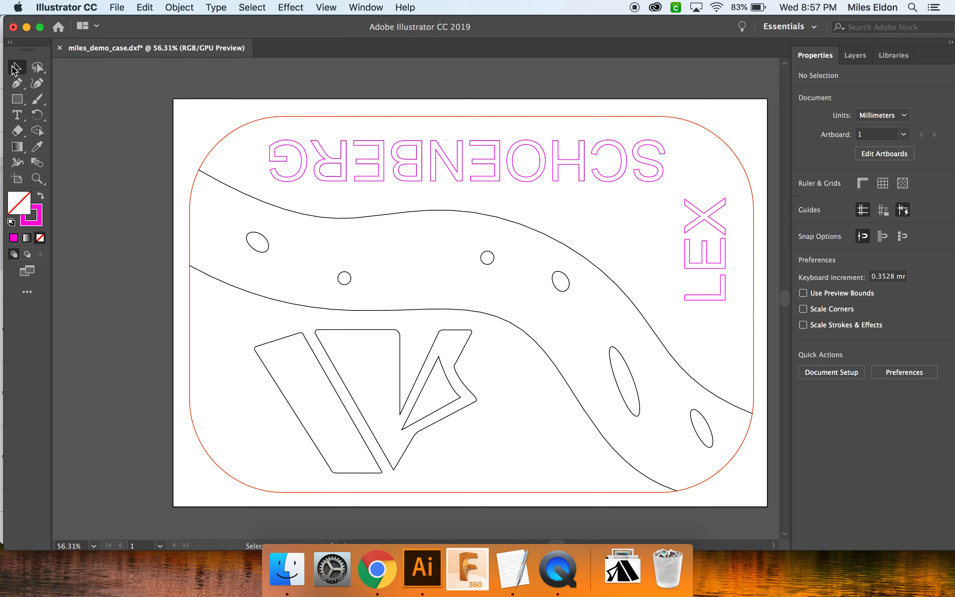
Select all the artwork on the artboard and make it a Live Paint group
left_click_drag(128, 79, 773, 510)
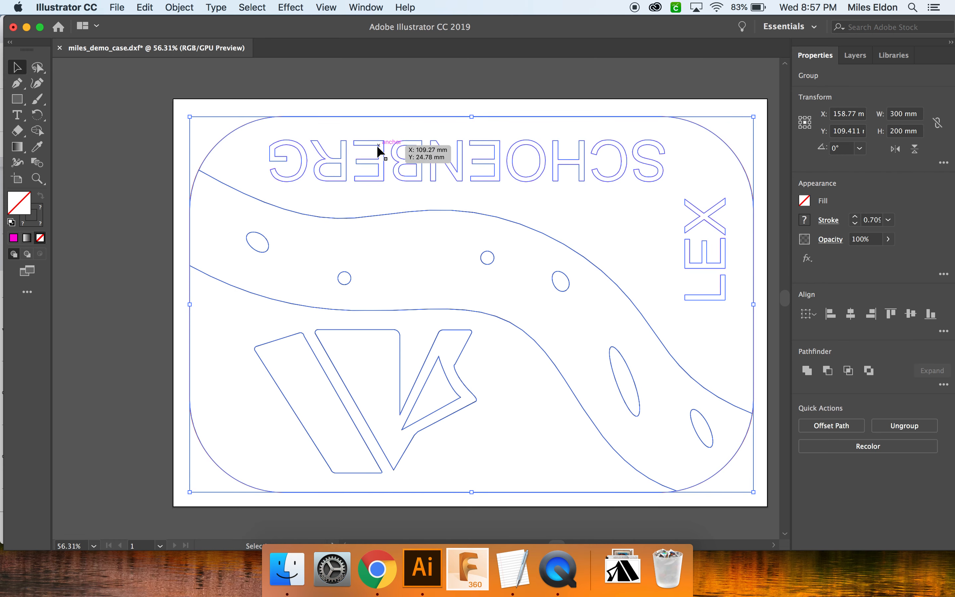
left_click(186, 8)
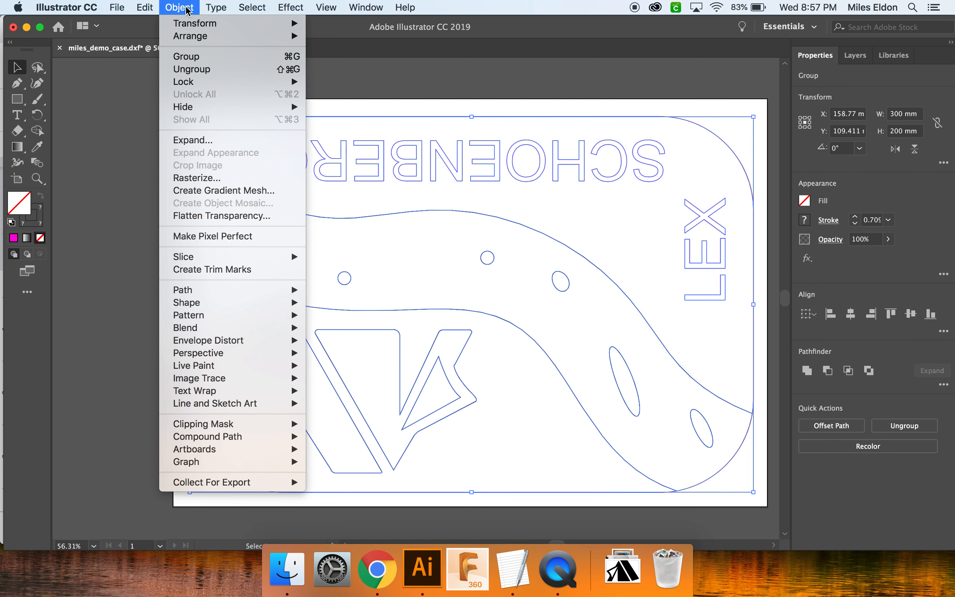
mouse_move(302, 365)
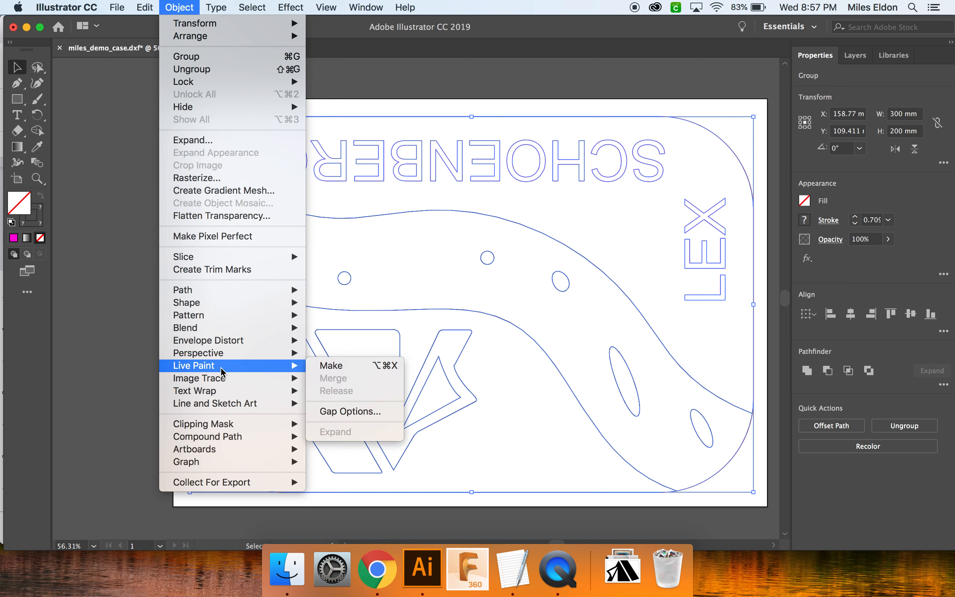
left_click(319, 363)
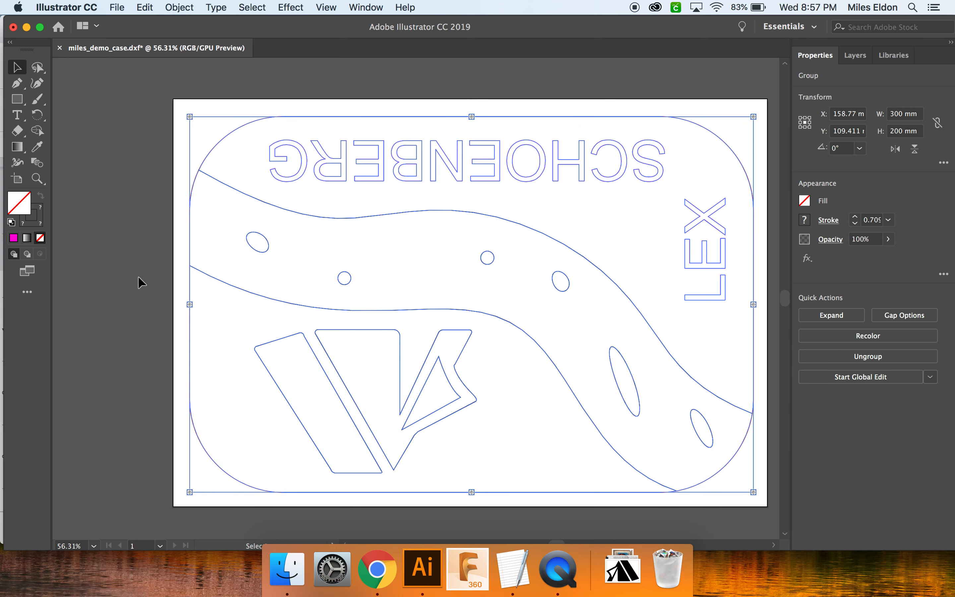
left_click(135, 265)
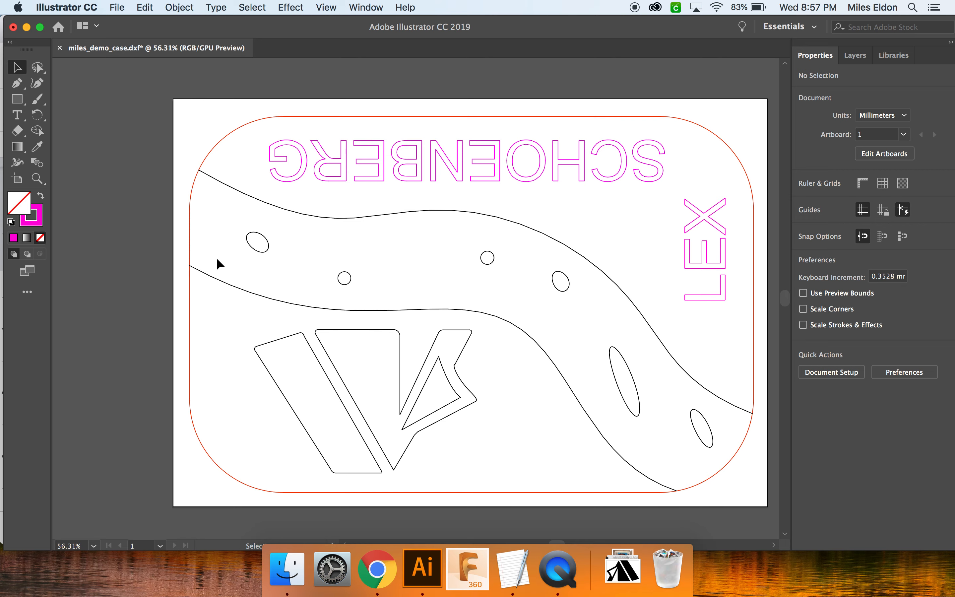
Fill the curved band across the case and the two logo shapes below it with bright green using the Live Paint Bucket
key("k")
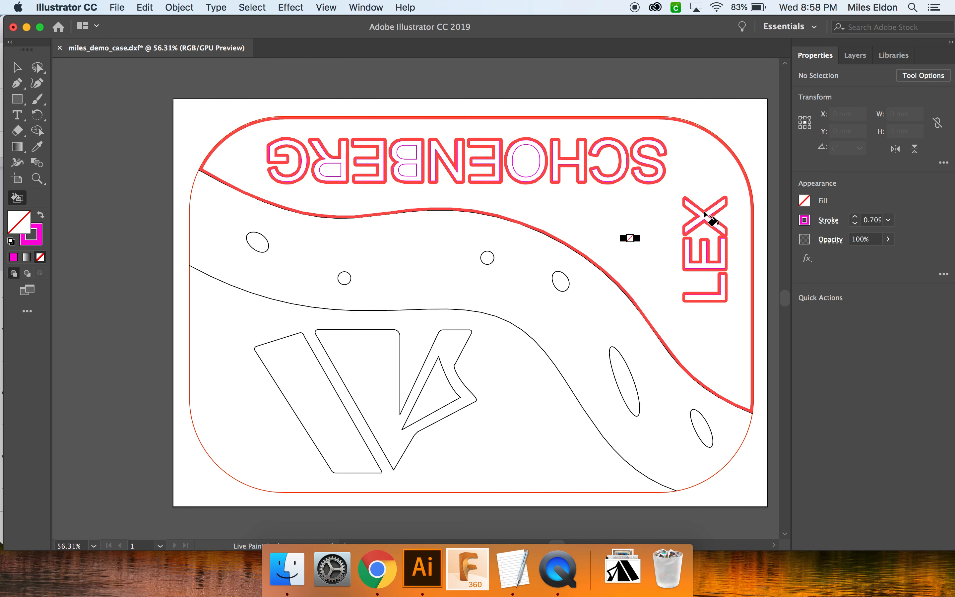
left_click(805, 200)
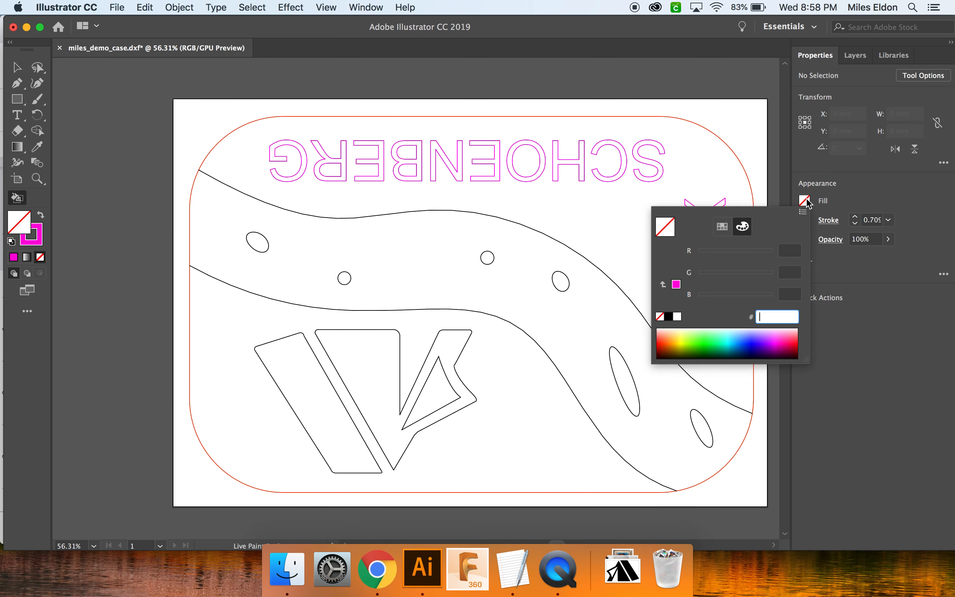
left_click(706, 342)
left_click(555, 342)
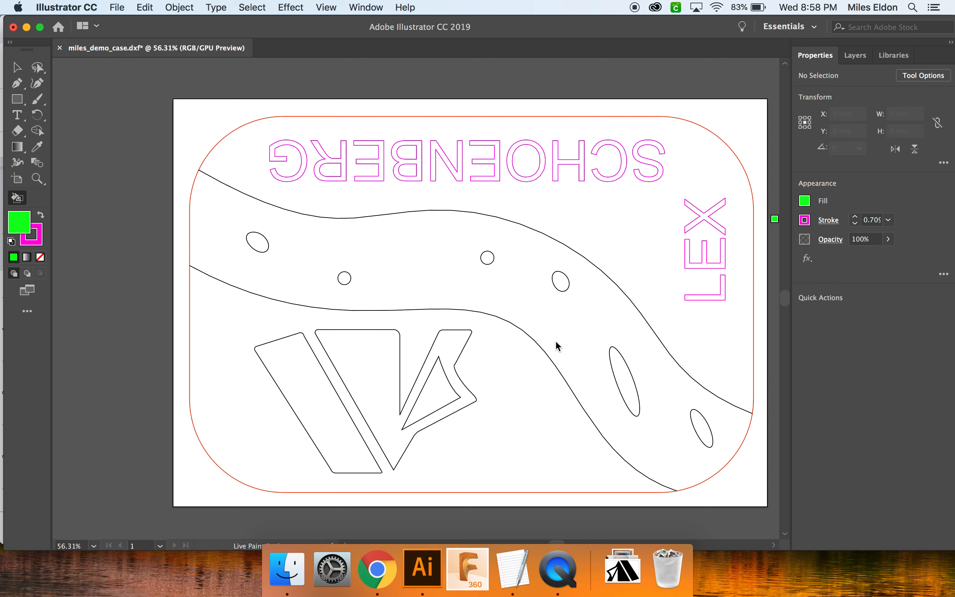
left_click(569, 322)
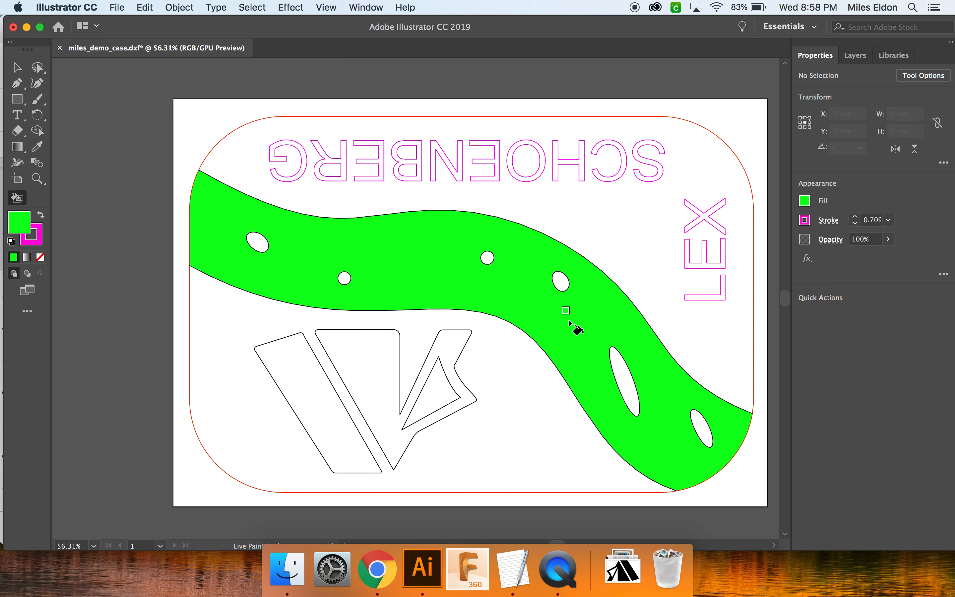
left_click(384, 406)
left_click(329, 416)
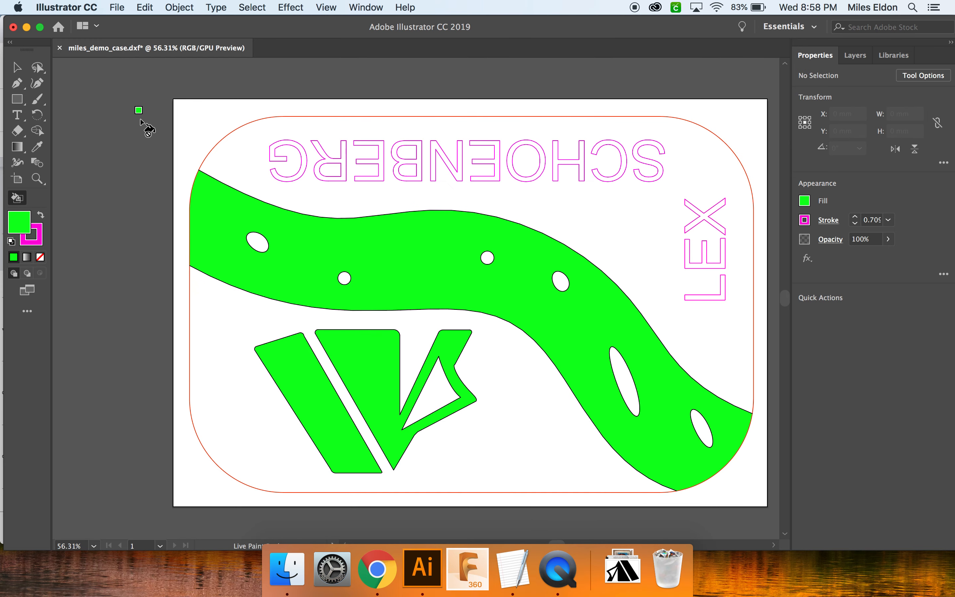
left_click(17, 67)
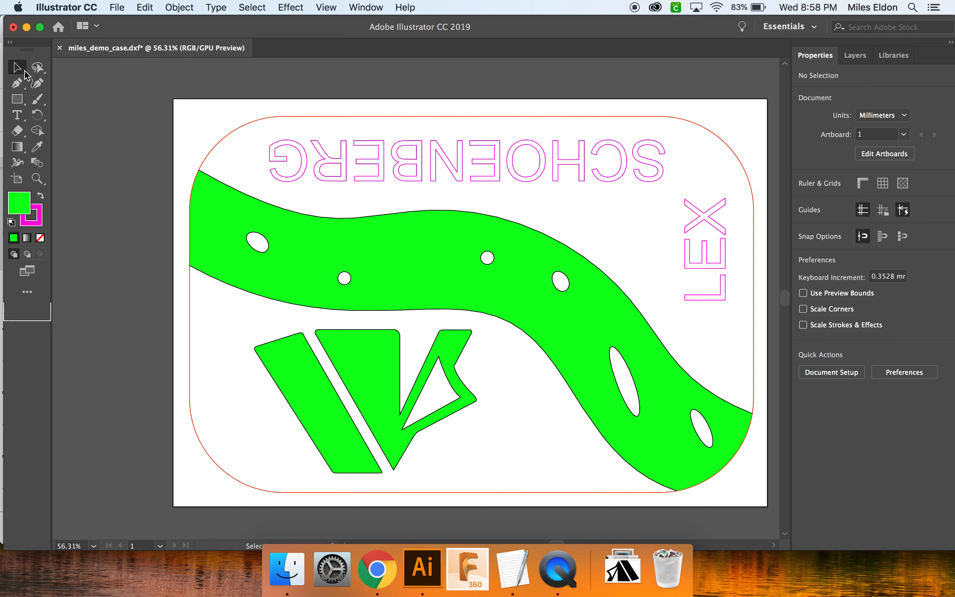
Save the artwork as miles_demo_case in SVG format in the case-project folder, using the SVG 1.1 profile
left_click(117, 8)
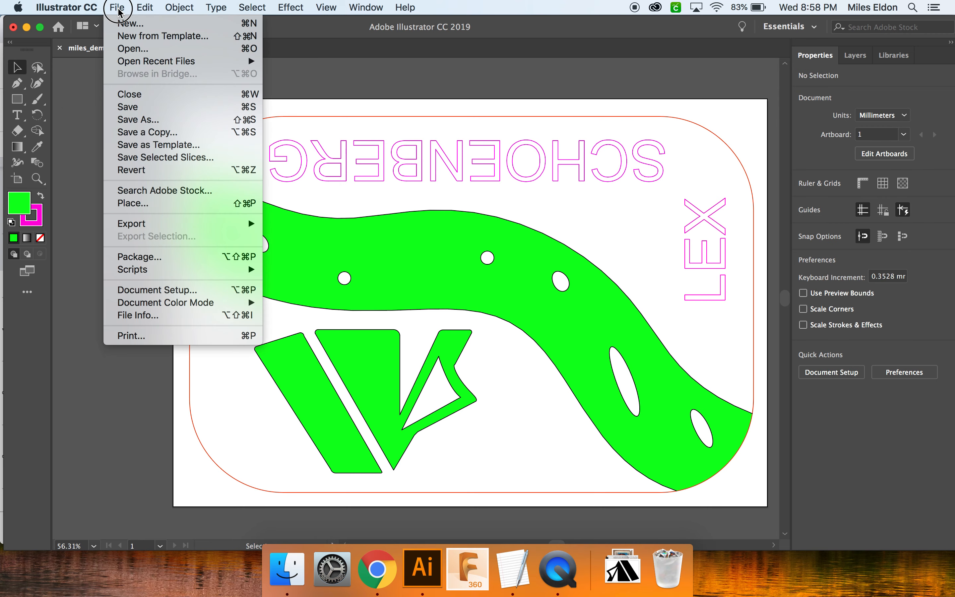
left_click(172, 120)
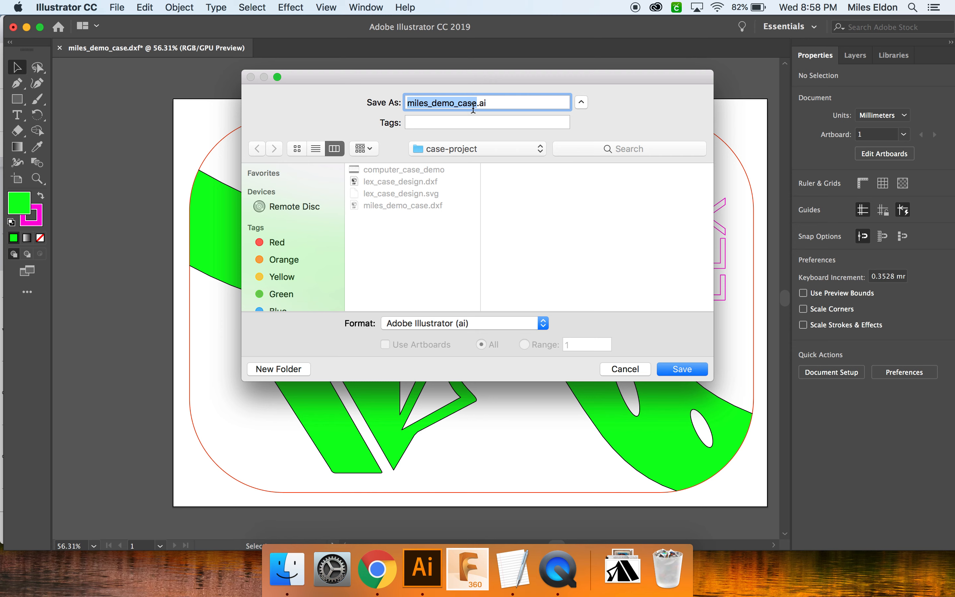
left_click(428, 106)
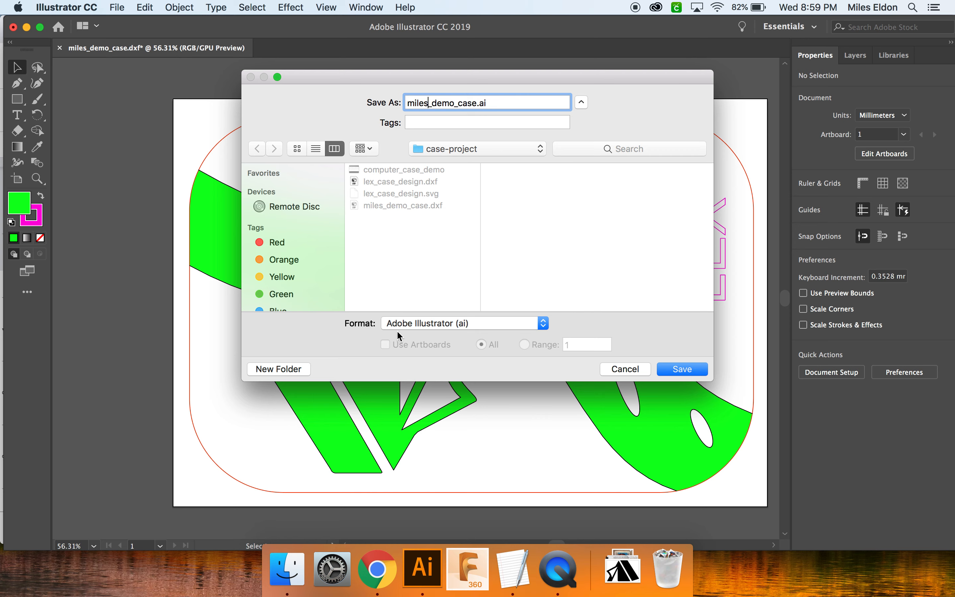
left_click(534, 324)
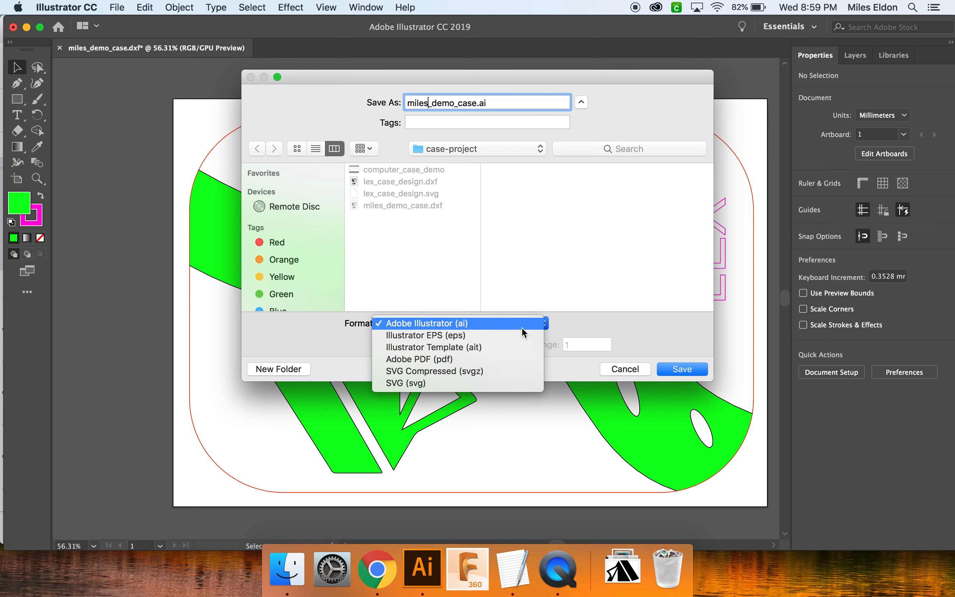
left_click(469, 383)
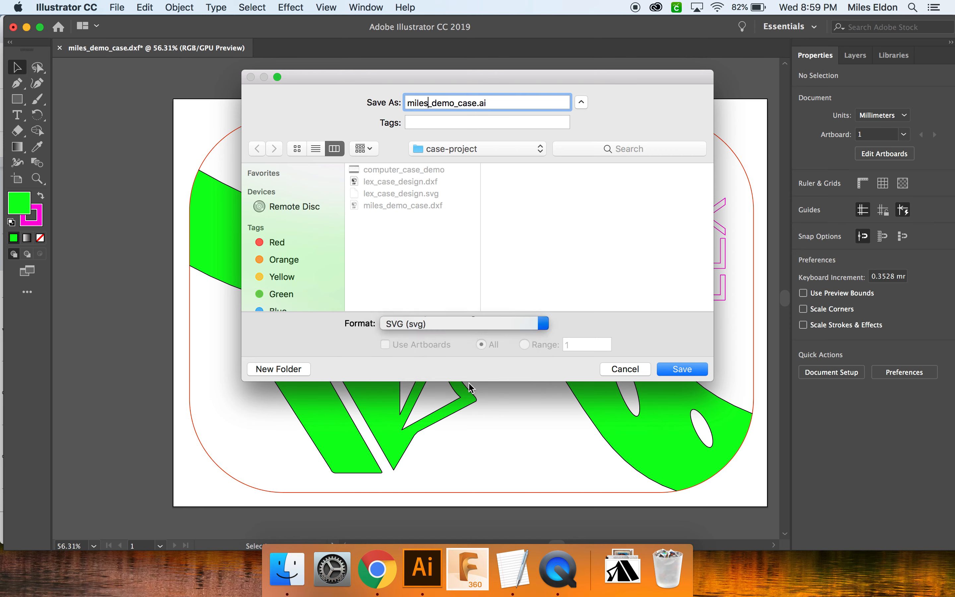
left_click(695, 371)
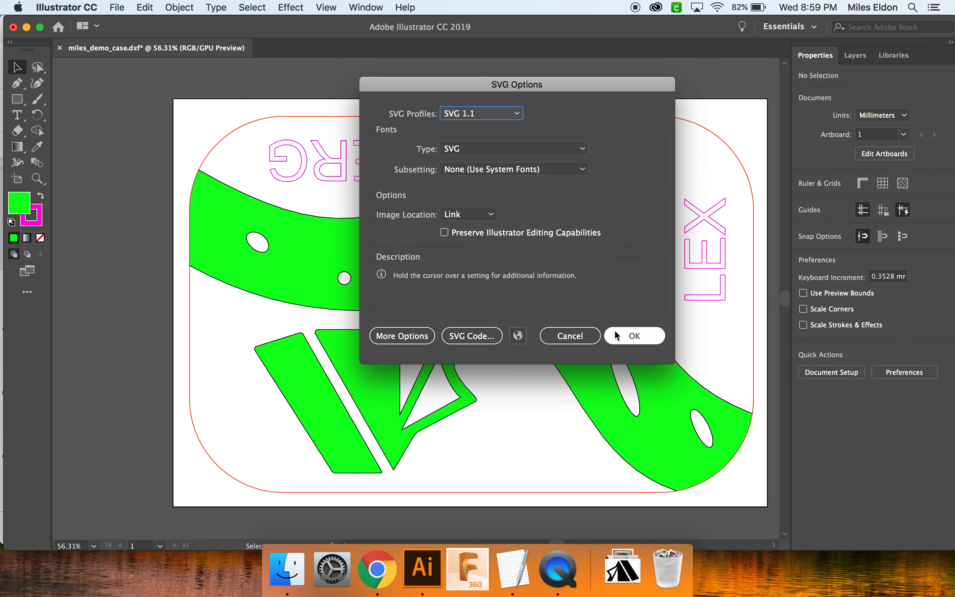
left_click(626, 342)
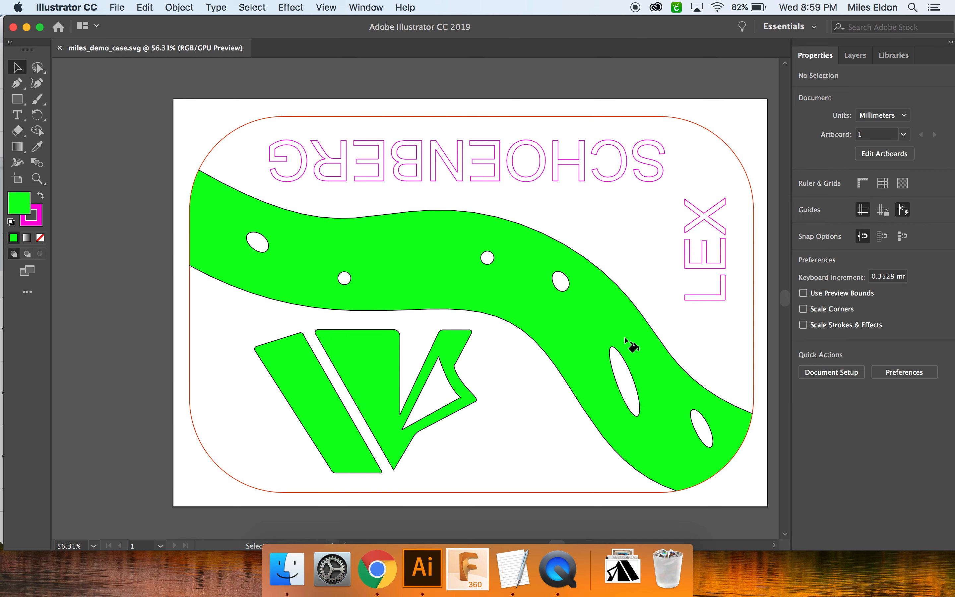